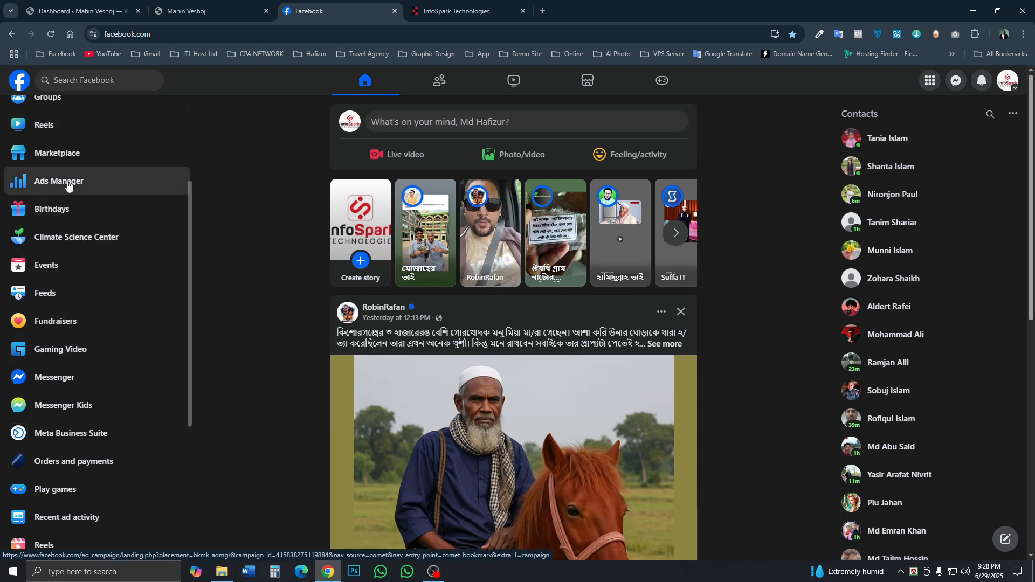
# Find Ads Manager among Facebook's professional tools and open it
pyautogui.click(931, 82)
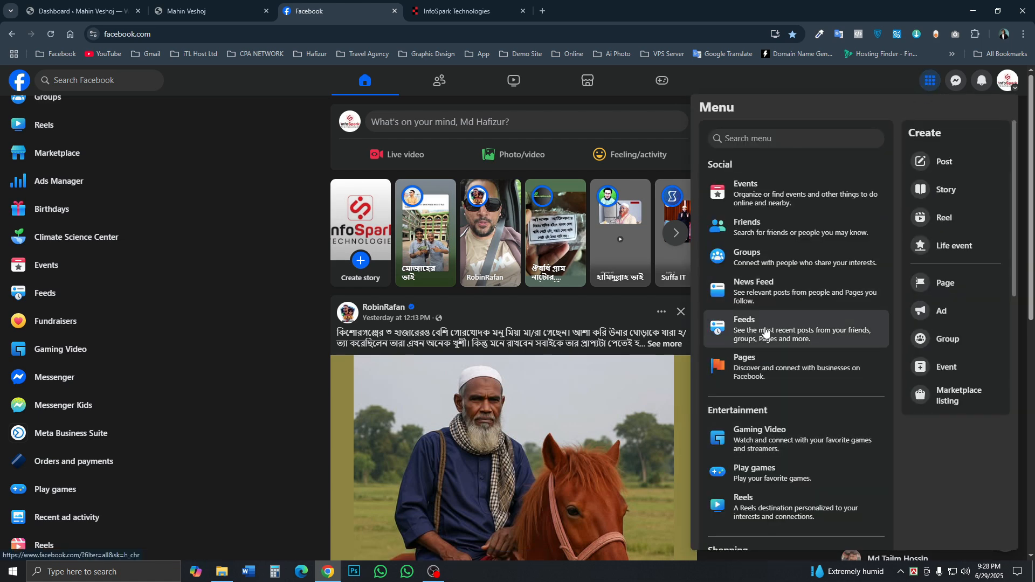
pyautogui.scroll(-1, 783, 343)
pyautogui.scroll(-5, 783, 344)
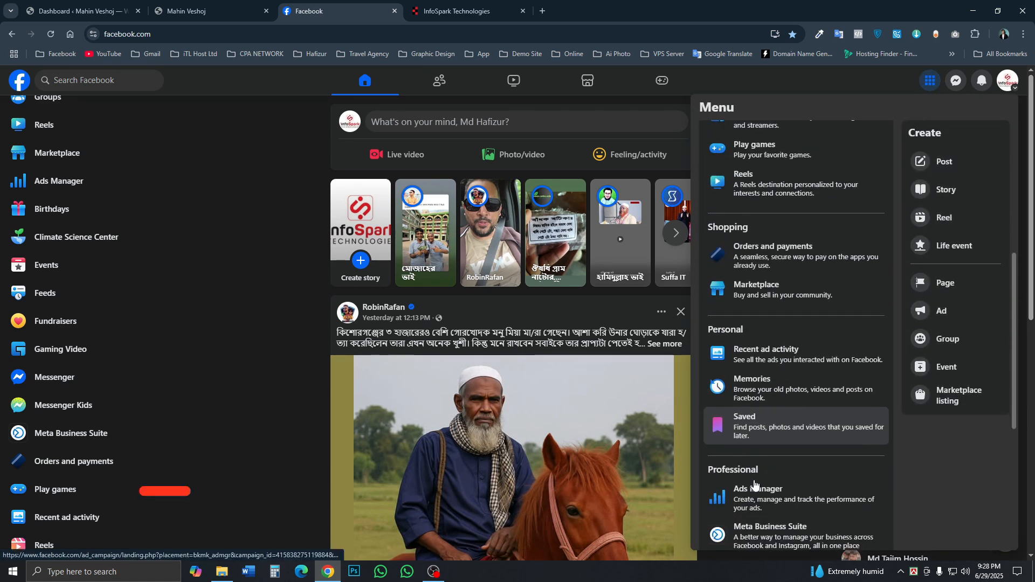
pyautogui.click(757, 500)
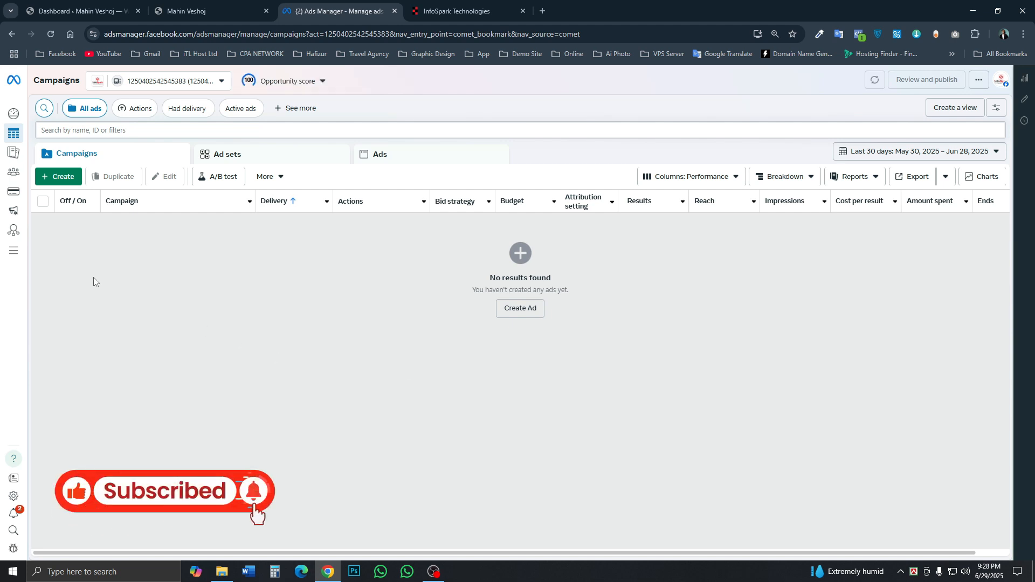
# Open the Business settings from Ads Manager's full set of tools
pyautogui.moveTo(12, 258)
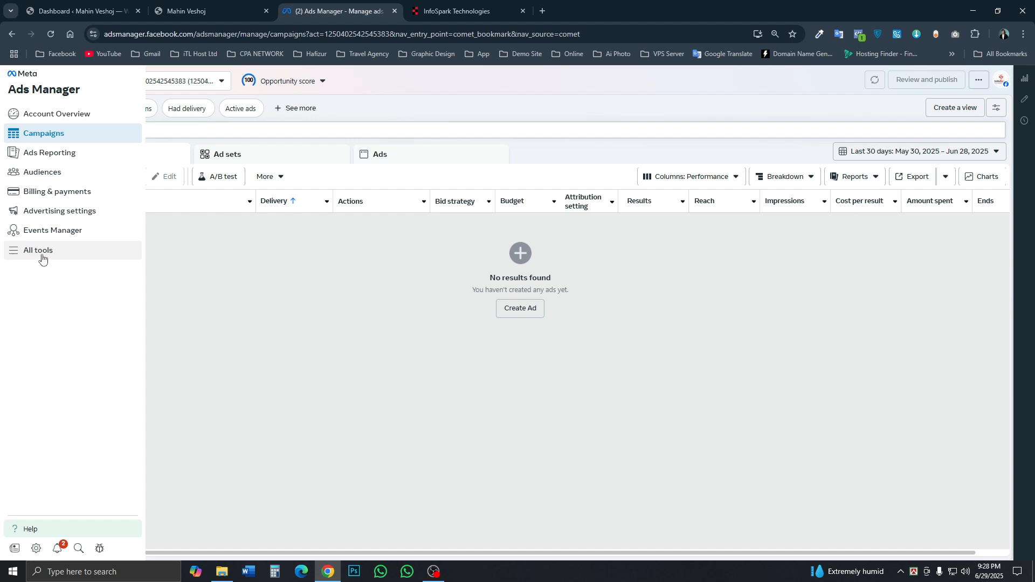
pyautogui.click(42, 257)
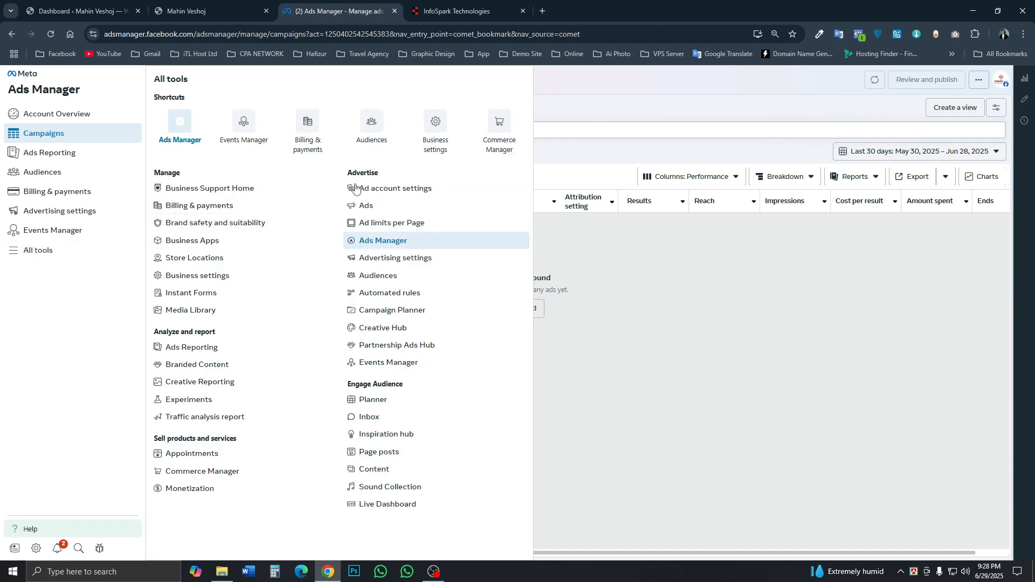
pyautogui.click(439, 140)
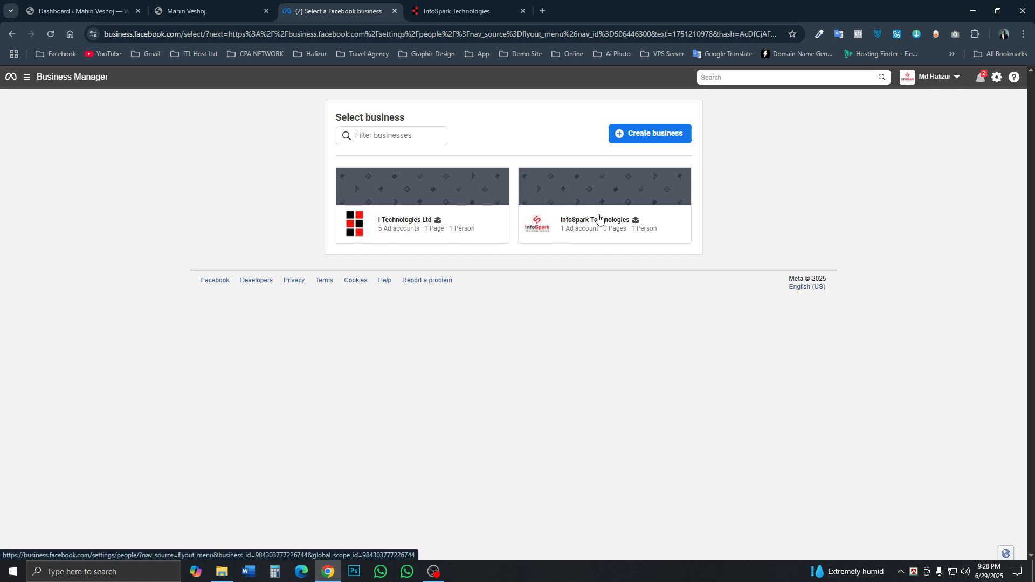
pyautogui.click(641, 135)
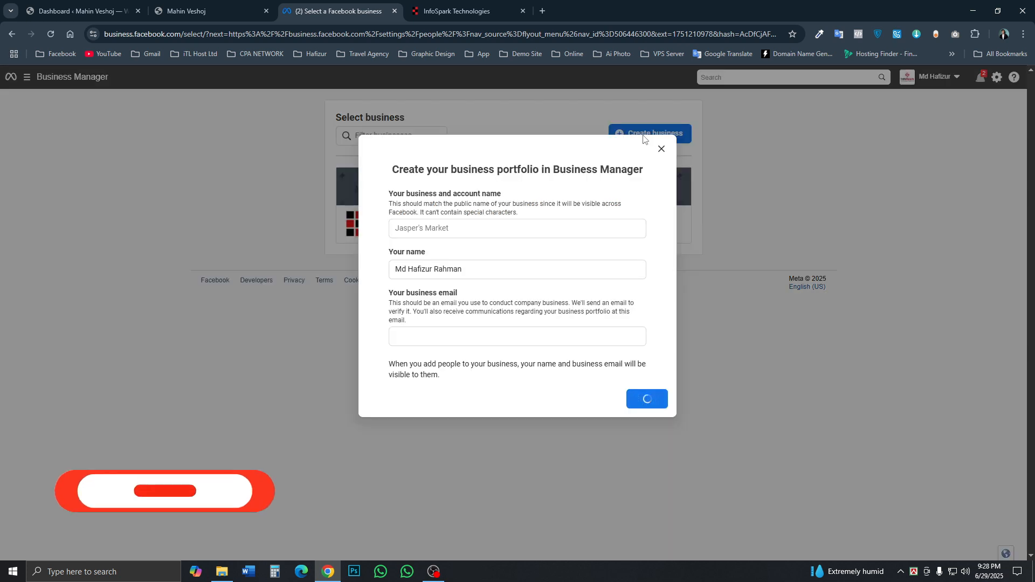
pyautogui.click(477, 232)
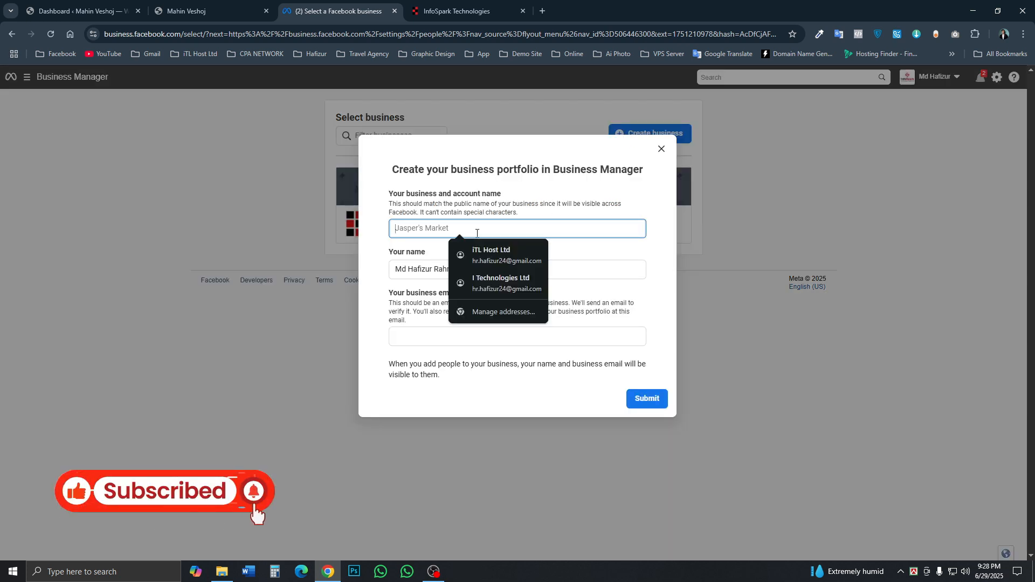
pyautogui.click(476, 267)
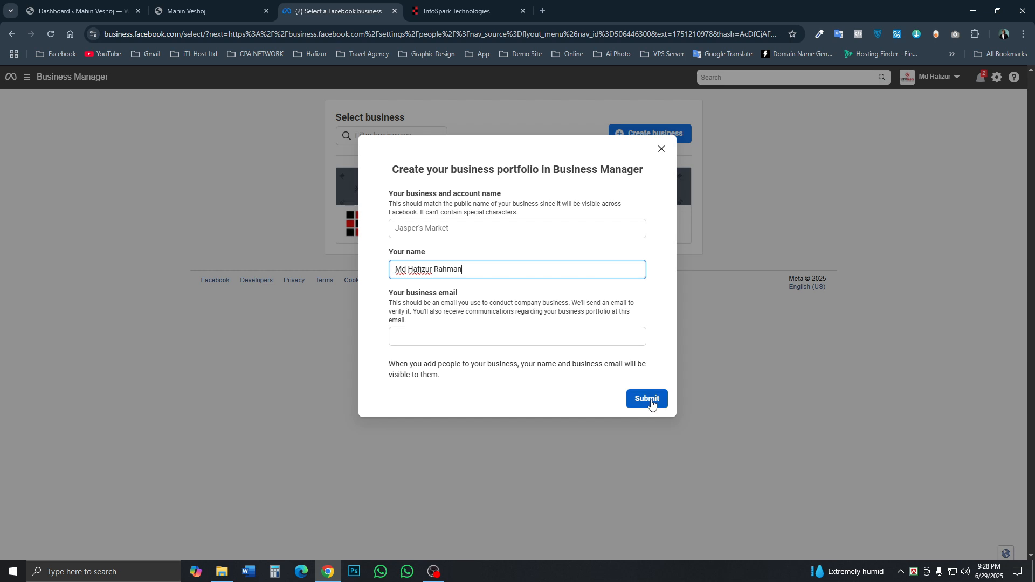
pyautogui.click(662, 149)
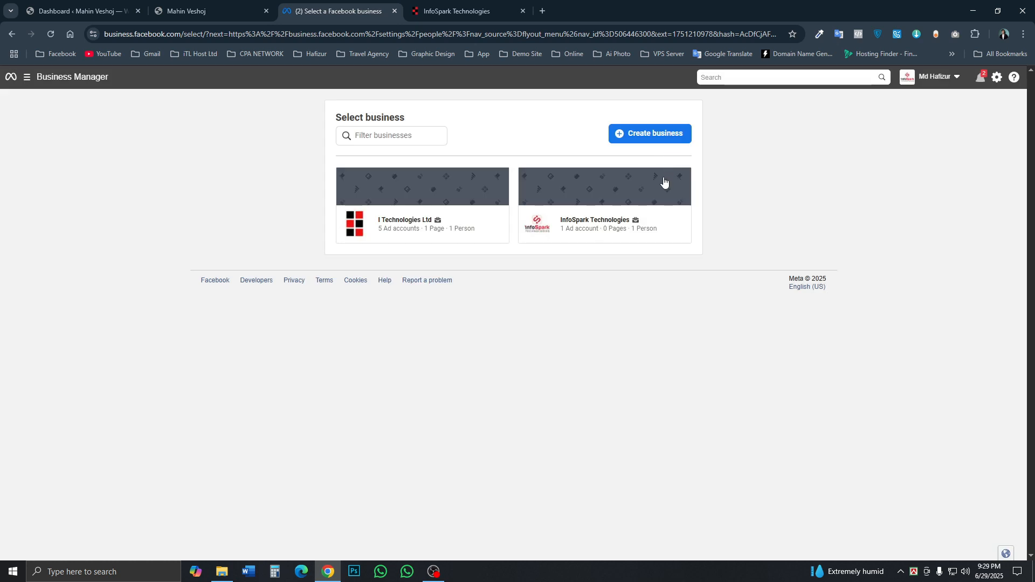
# Choose the I Technologies Ltd business portfolio and open its Datasets & pixels under Data Sources
pyautogui.click(600, 207)
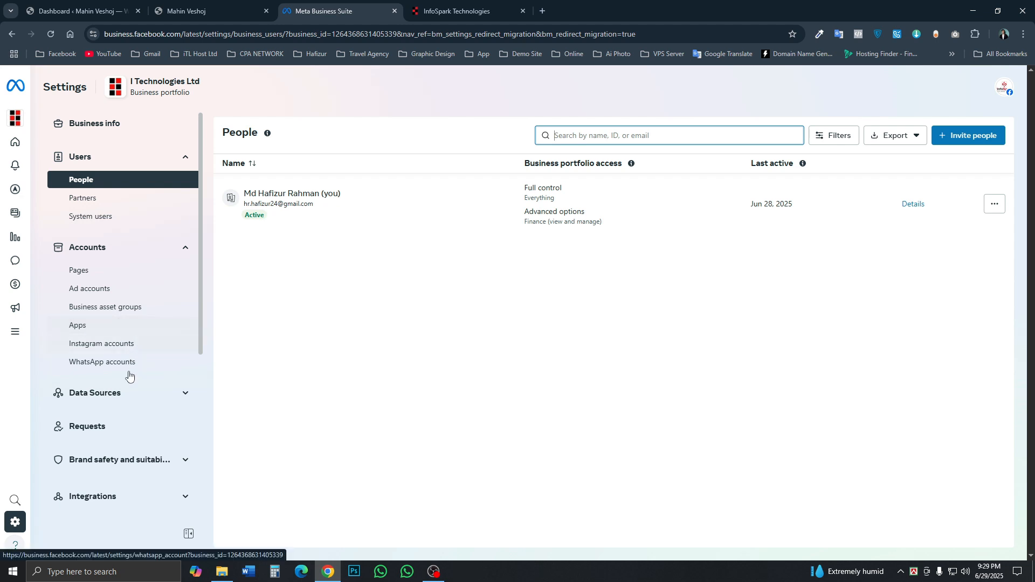
pyautogui.click(151, 403)
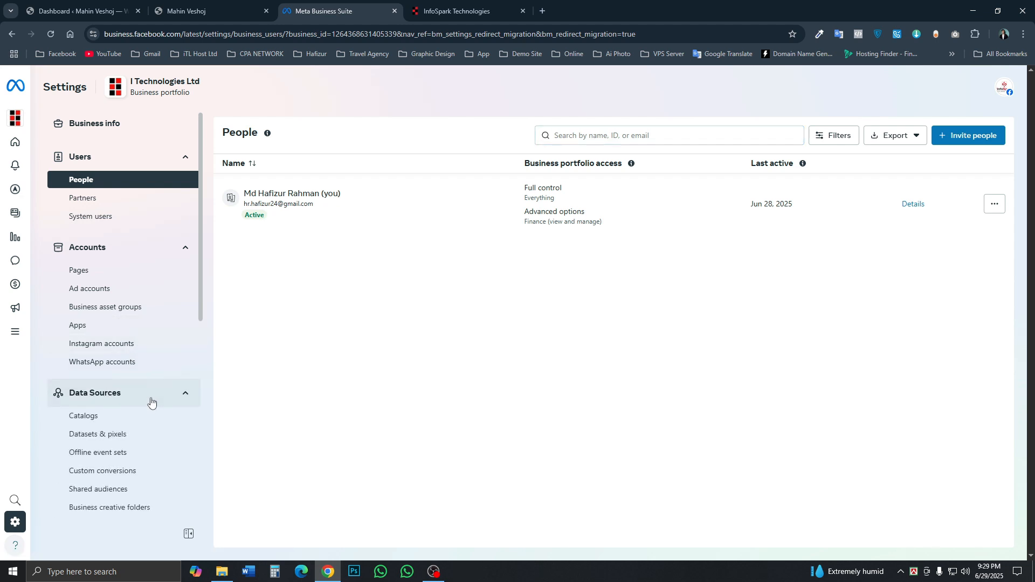
pyautogui.click(113, 439)
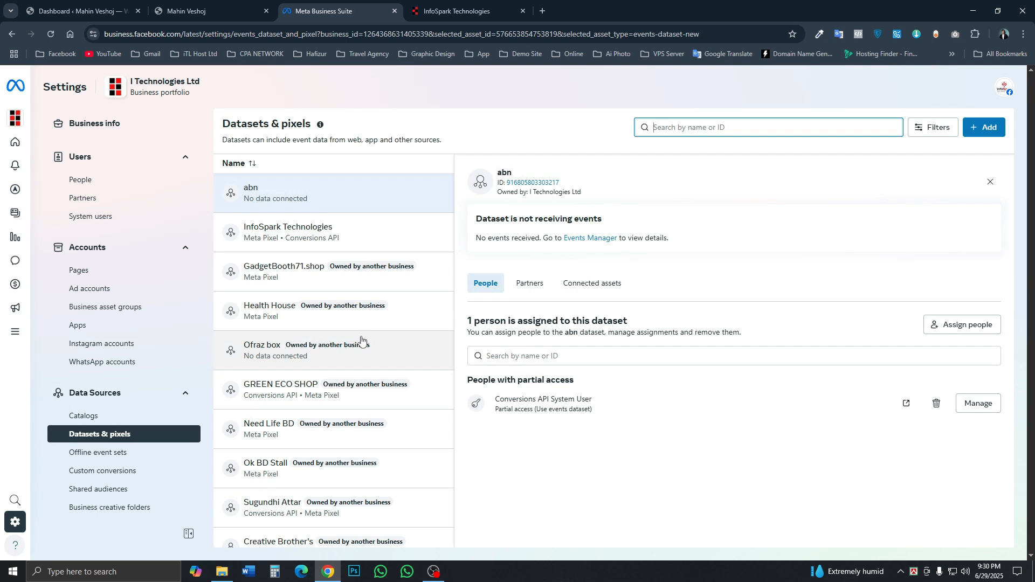
pyautogui.scroll(-3, 361, 341)
pyautogui.scroll(3, 363, 354)
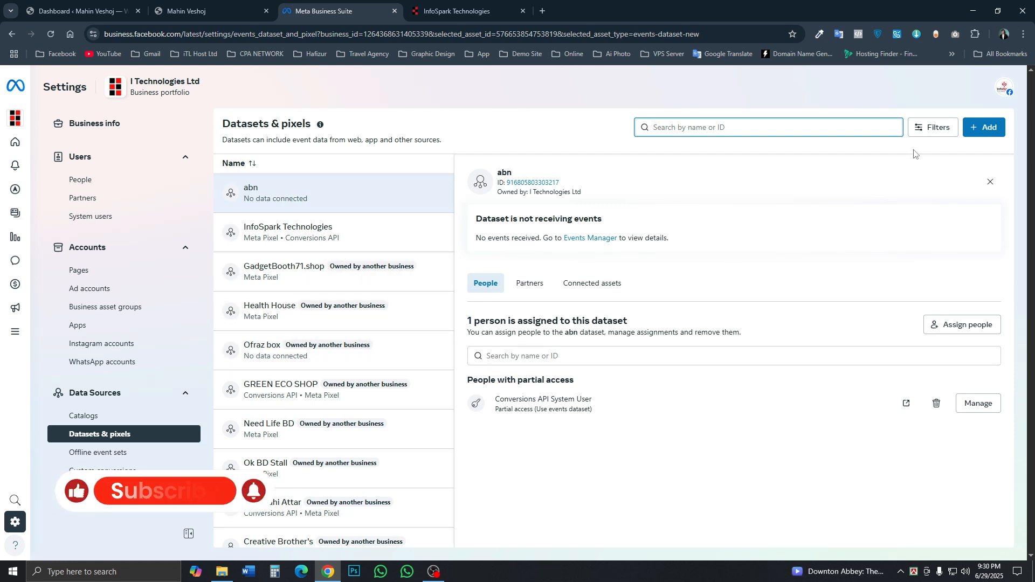
# Create a new dataset named "Mahin Veshoj" after the website's name and dismiss the confirmation
pyautogui.click(979, 133)
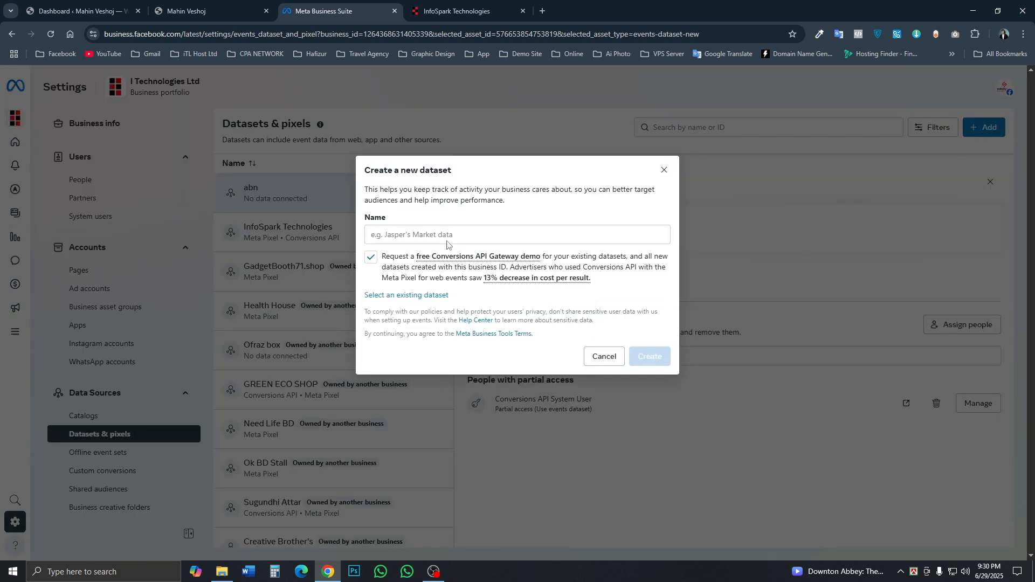
pyautogui.click(441, 234)
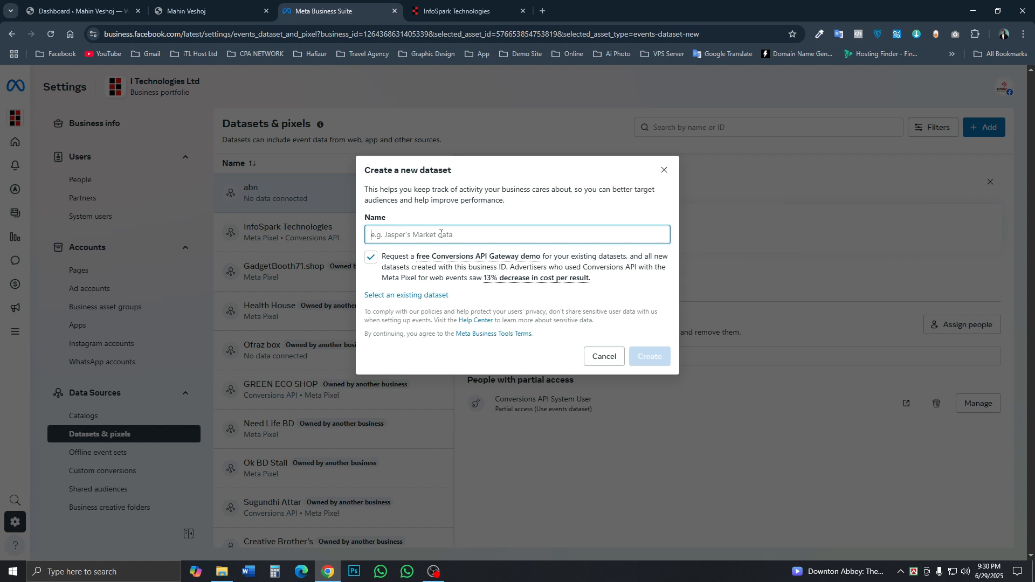
pyautogui.click(202, 12)
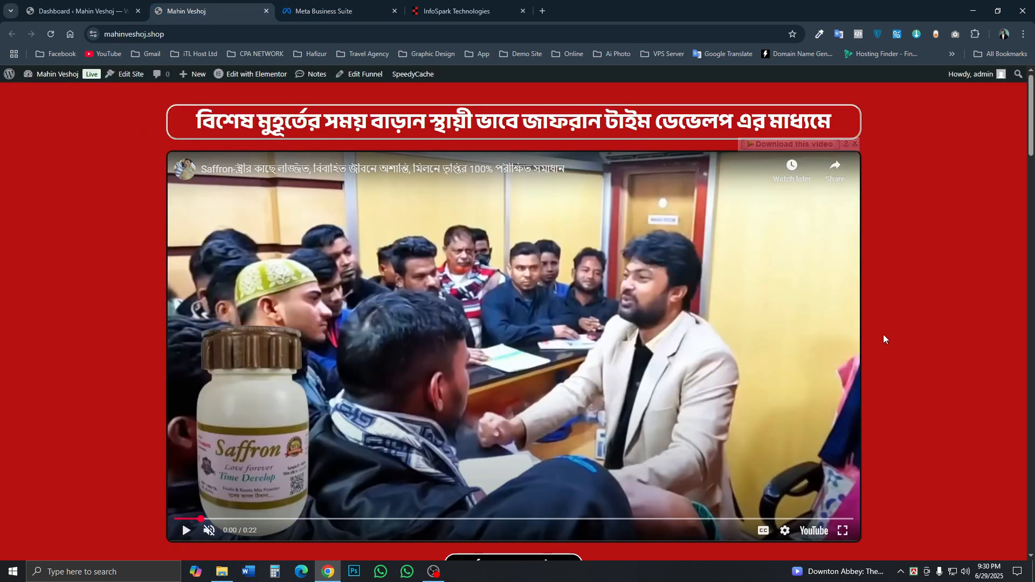
pyautogui.scroll(-10, 883, 339)
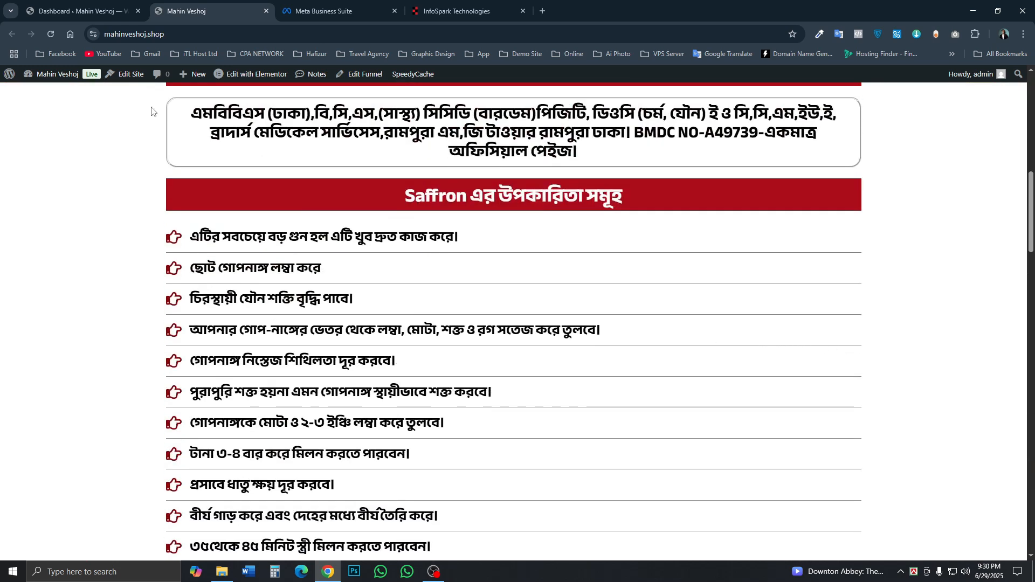
pyautogui.click(360, 9)
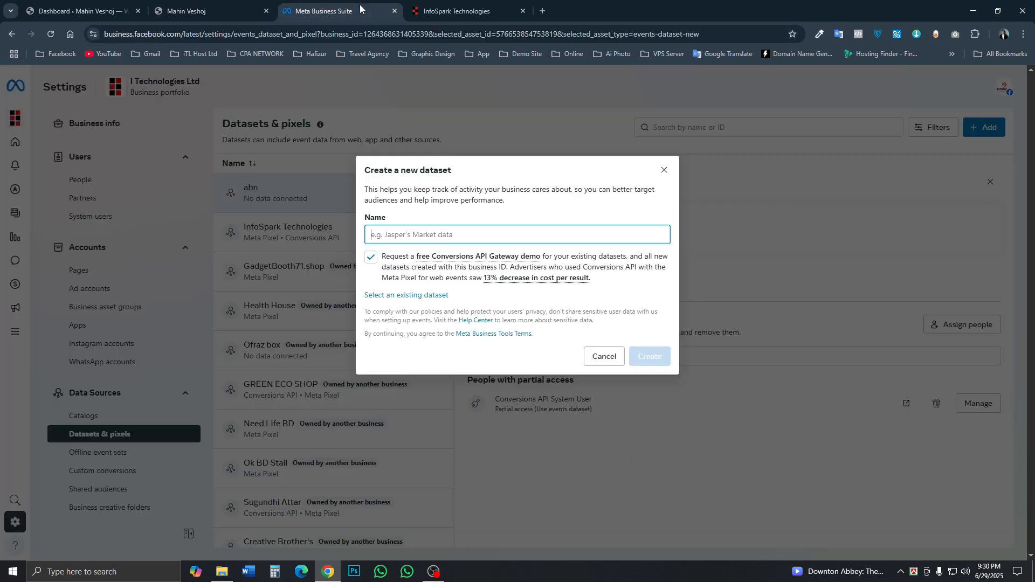
pyautogui.click(413, 236)
pyautogui.write('Mahin Veshoj')
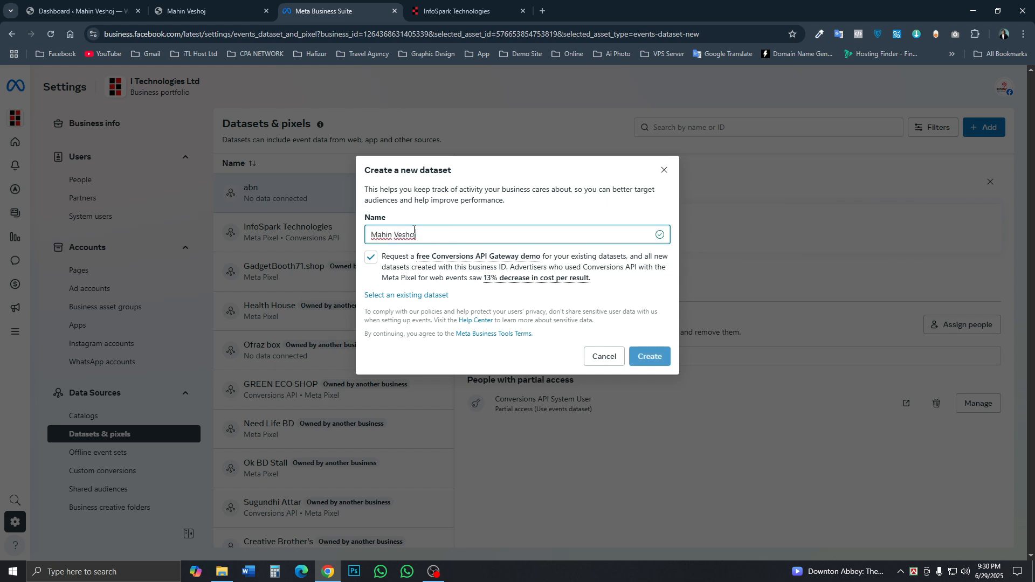
pyautogui.click(650, 357)
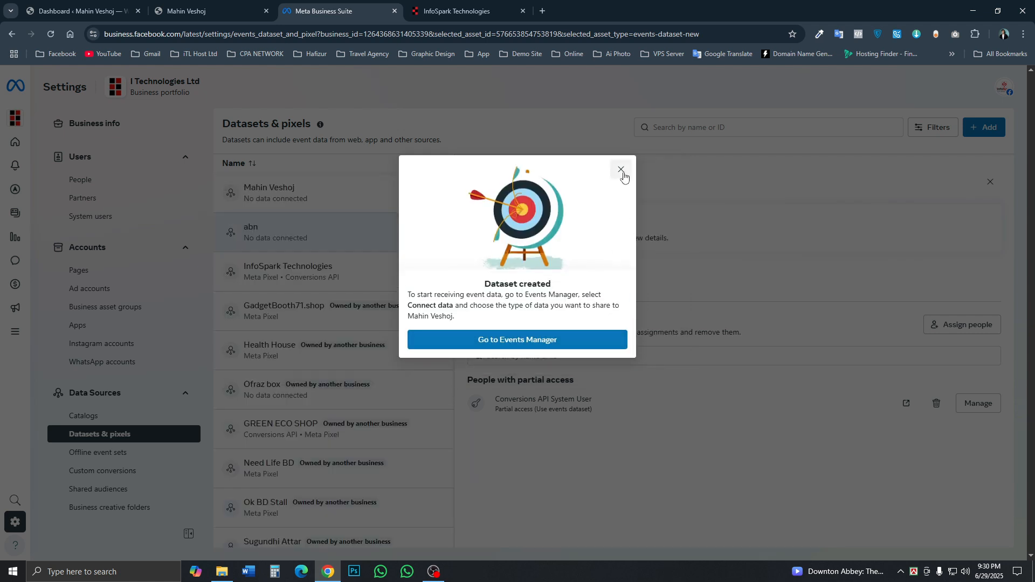
pyautogui.click(622, 171)
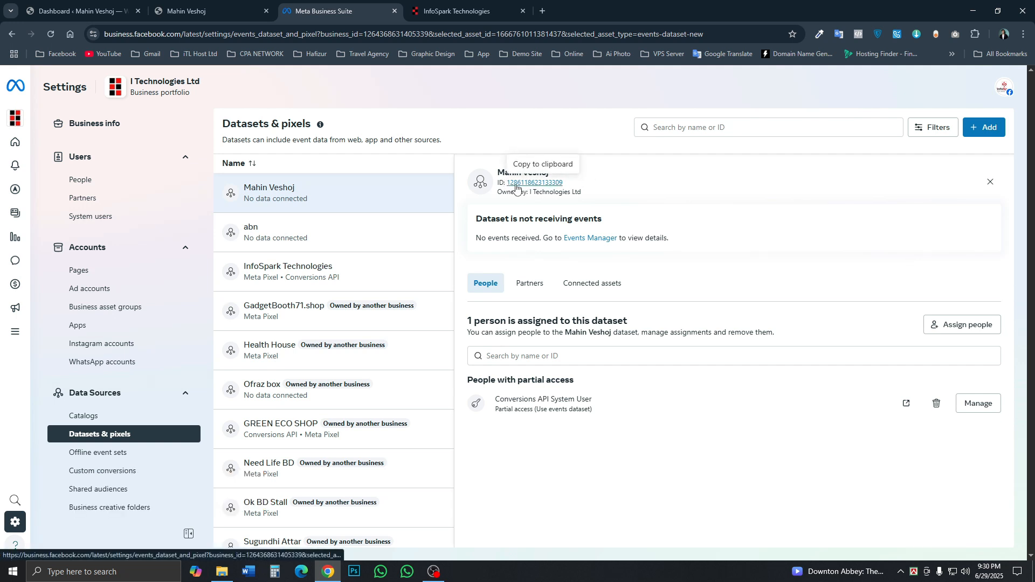
# Copy the Mahin Veshoj dataset's ID and switch to the site's WordPress dashboard
pyautogui.click(555, 185)
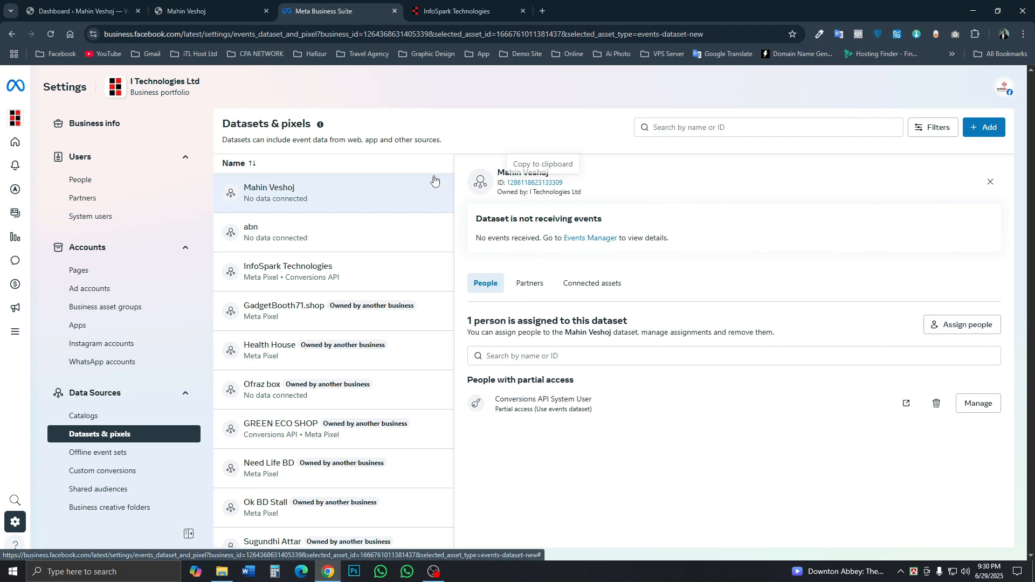
pyautogui.click(540, 186)
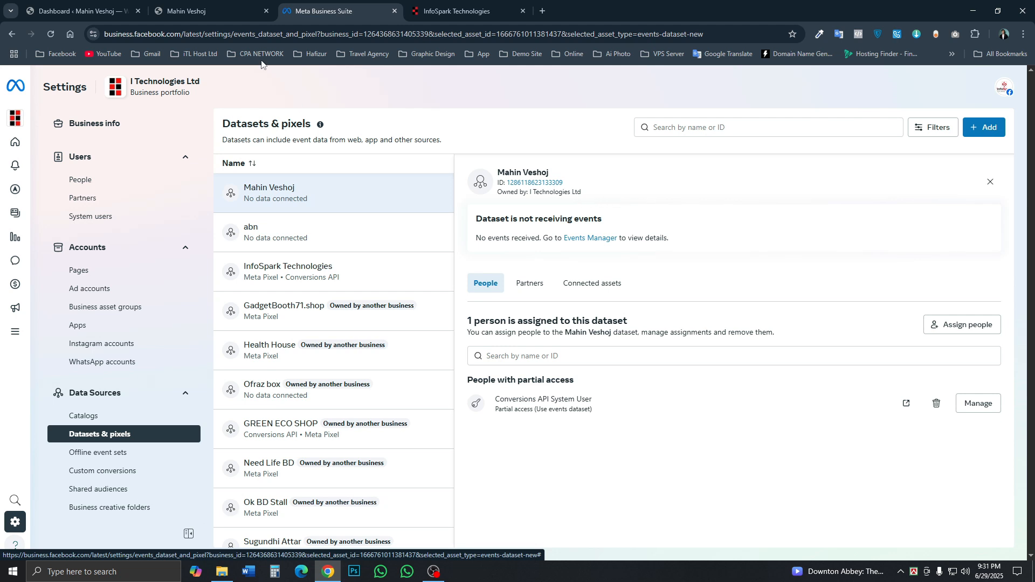
pyautogui.click(241, 18)
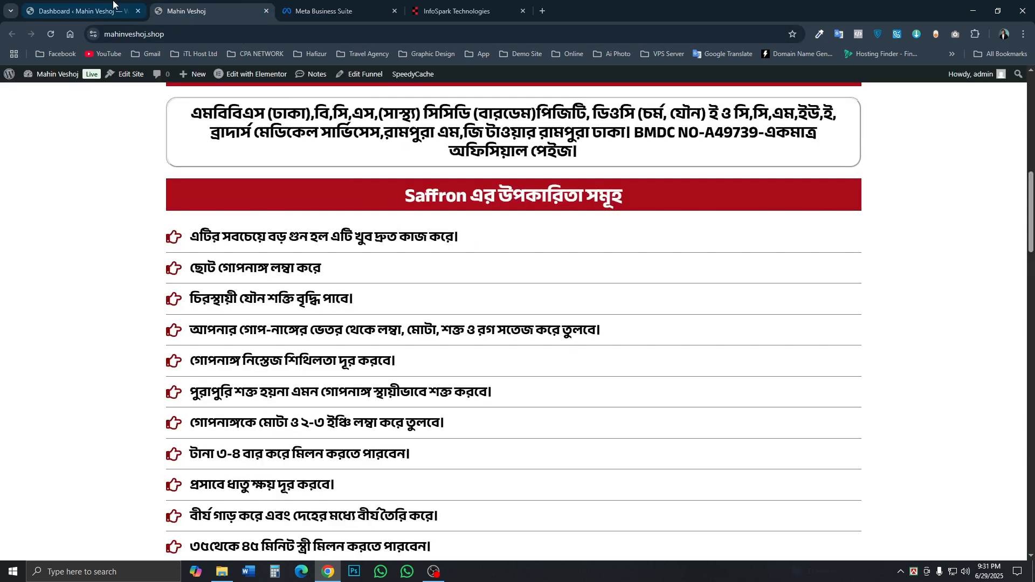
pyautogui.click(81, 10)
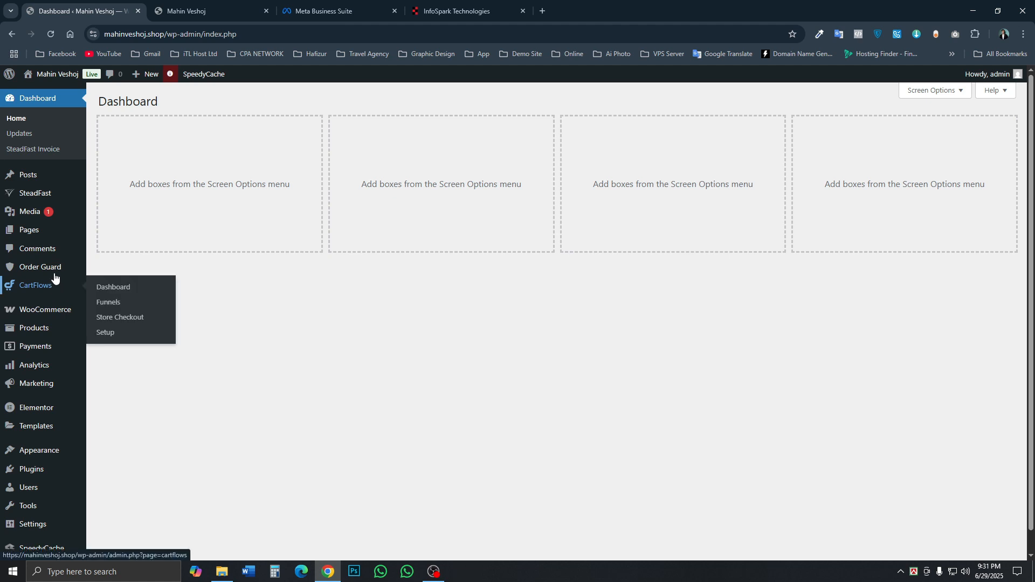
# Go to the CartFlows funnels and open the Facebook Pixel integration in the CartFlows settings
pyautogui.moveTo(33, 222)
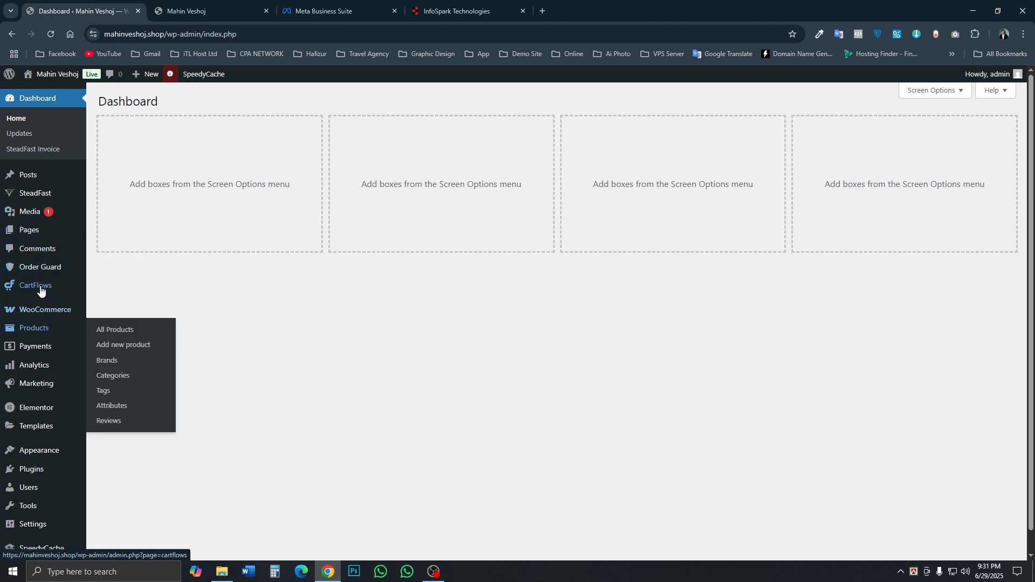
pyautogui.moveTo(38, 286)
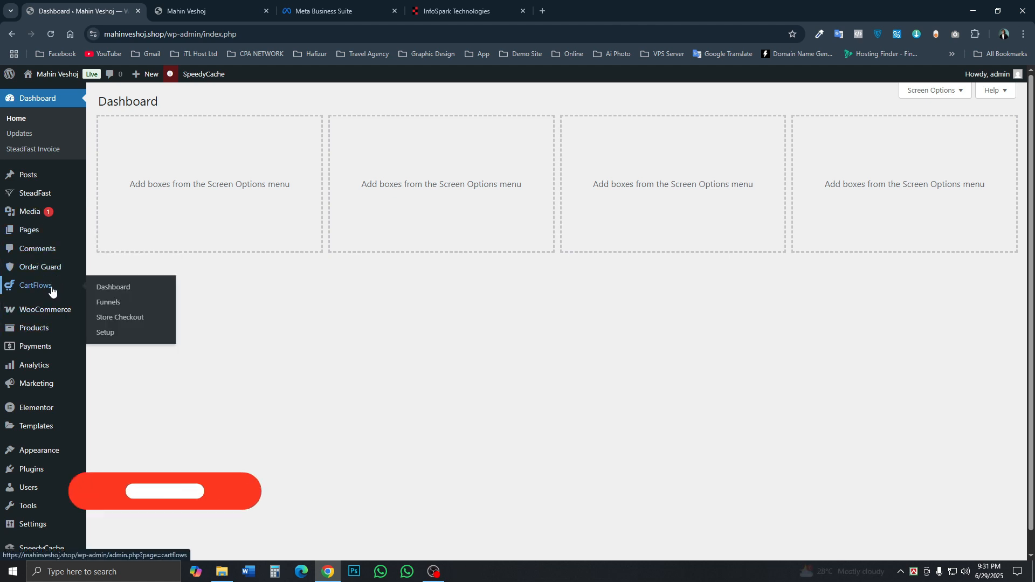
pyautogui.click(106, 303)
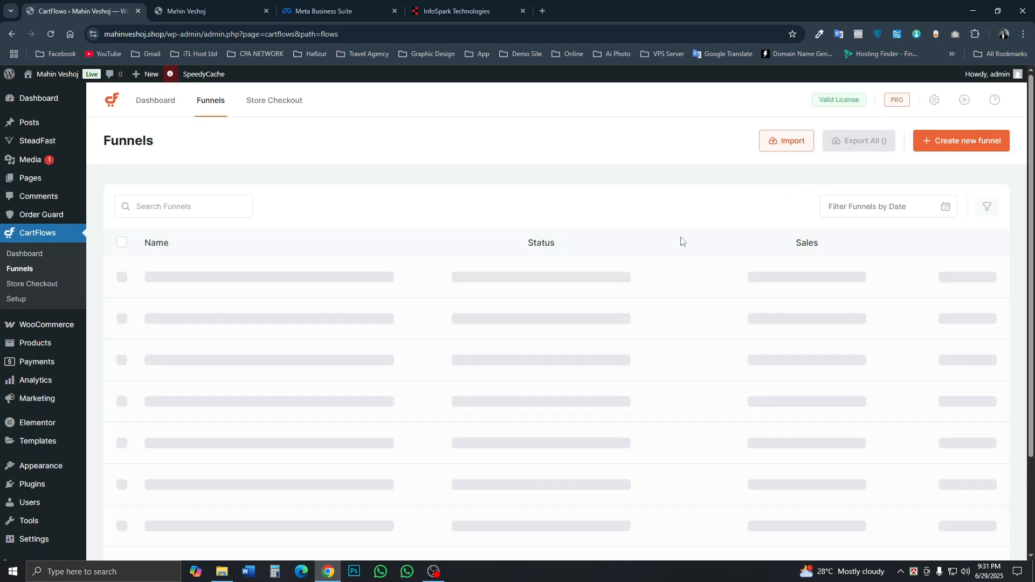
pyautogui.click(933, 102)
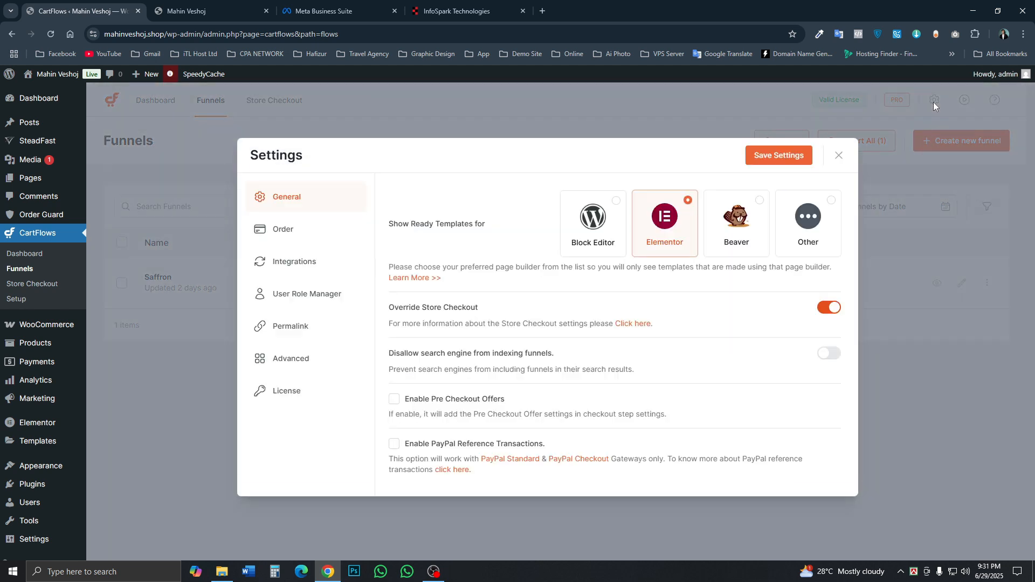
pyautogui.click(300, 271)
pyautogui.click(453, 209)
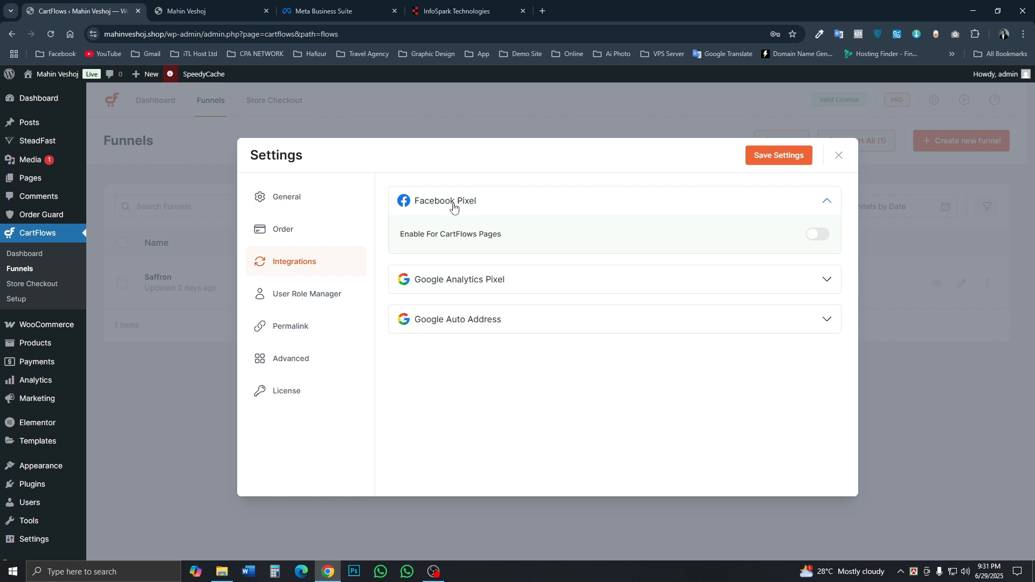
# Enable Facebook Pixel for CartFlows pages, replace the pixel ID with the copied dataset ID, and save the settings
pyautogui.click(818, 235)
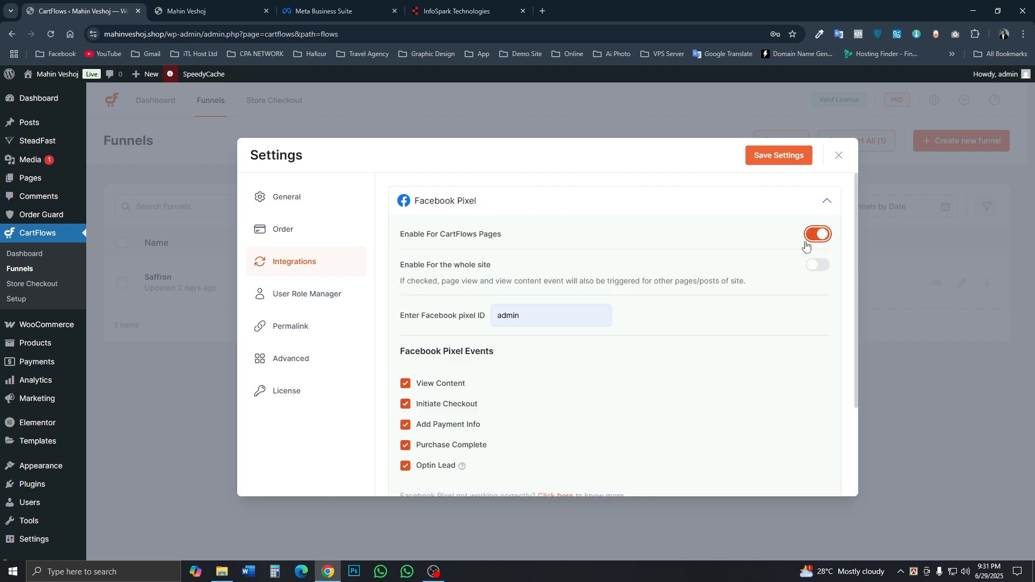
pyautogui.moveTo(404, 325); pyautogui.dragTo(480, 324)
pyautogui.doubleClick(549, 320)
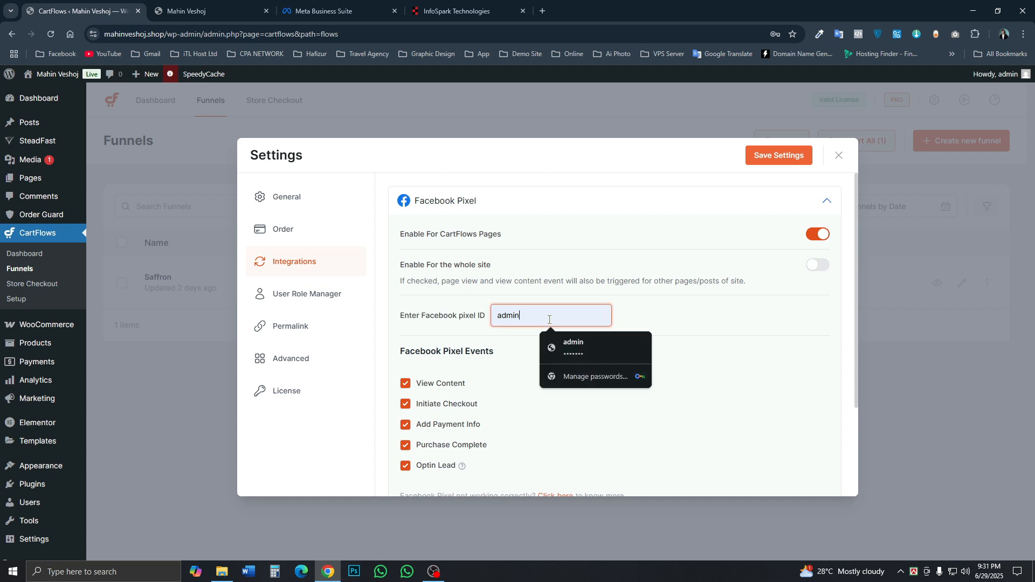
pyautogui.hotkey('ctrl', 'v')
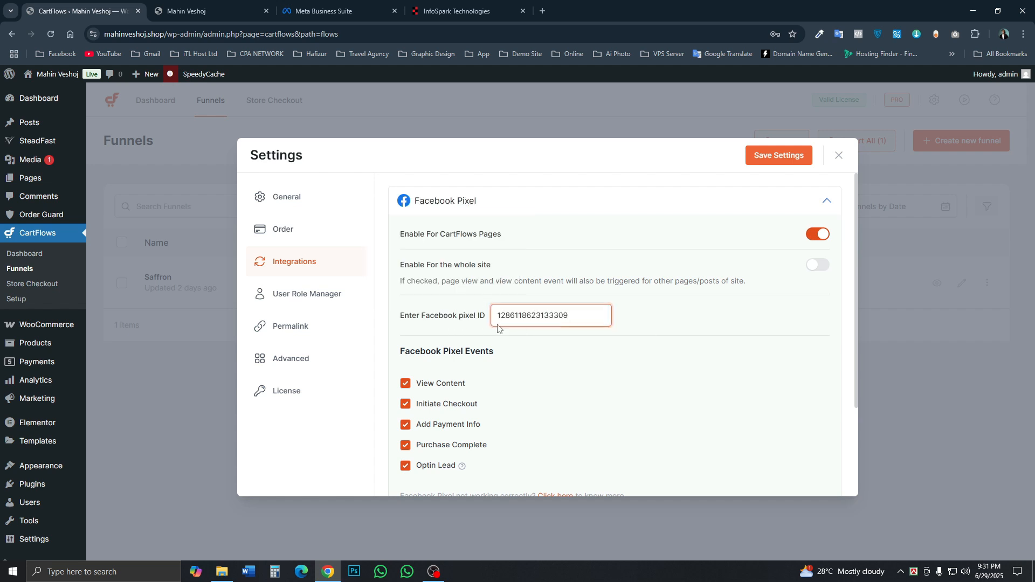
pyautogui.click(780, 161)
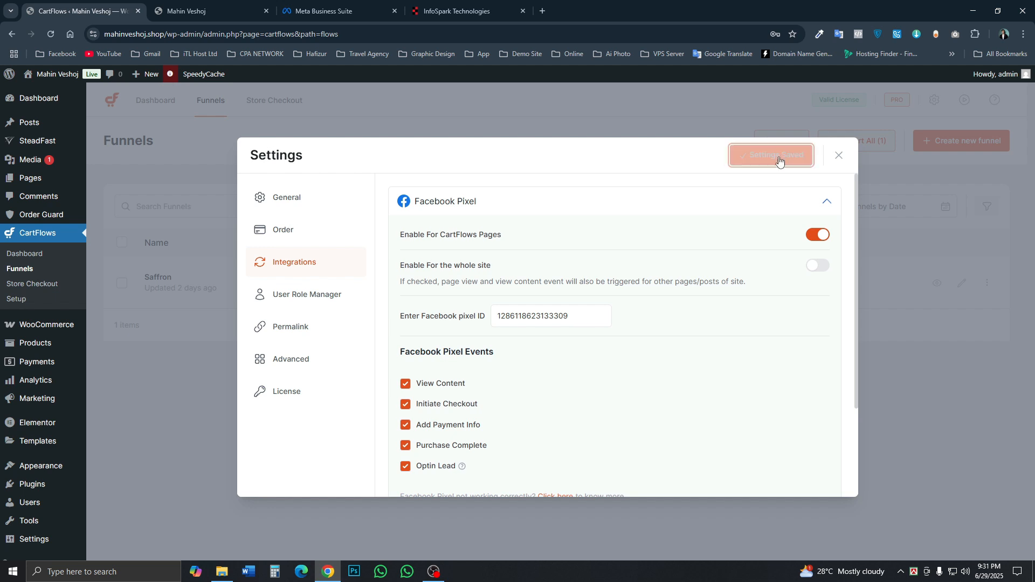
# Enable the Facebook Pixel for the whole site and save the CartFlows settings
pyautogui.click(811, 265)
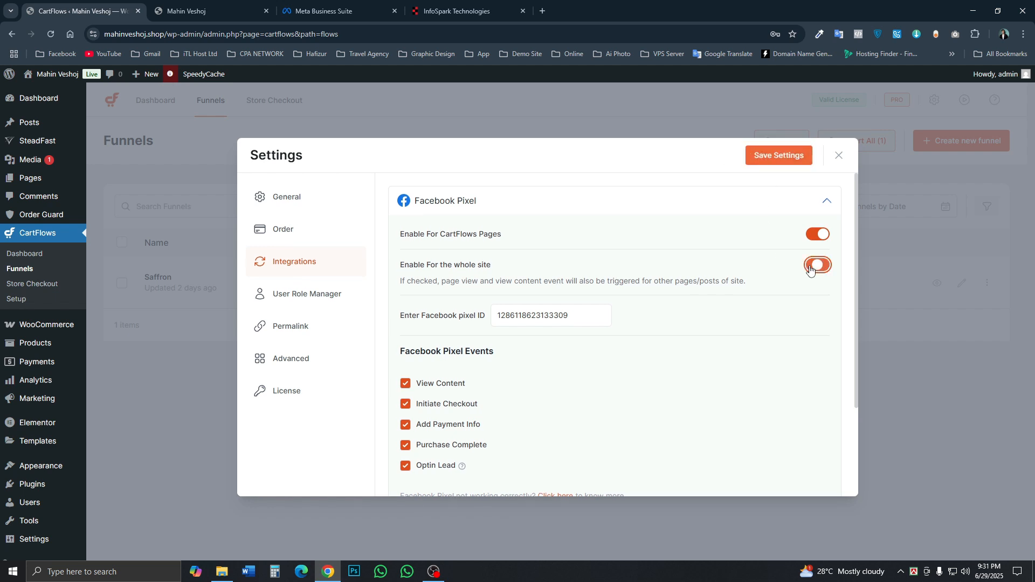
pyautogui.click(774, 160)
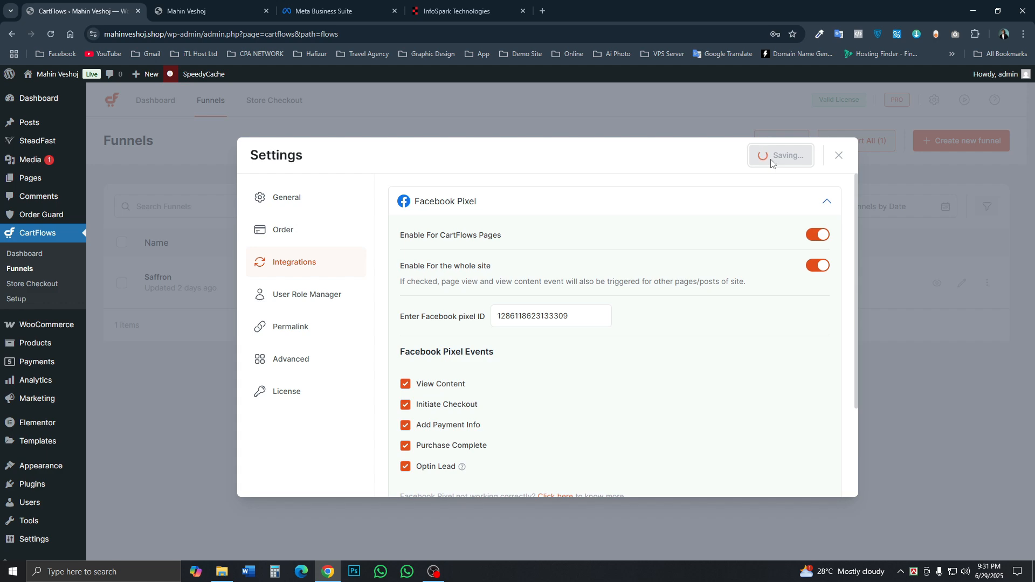
# Switch to the Mahin Veshoj landing page, reload it, and check its pixel and events with Meta Pixel Helper
pyautogui.click(203, 4)
pyautogui.scroll(10, 489, 254)
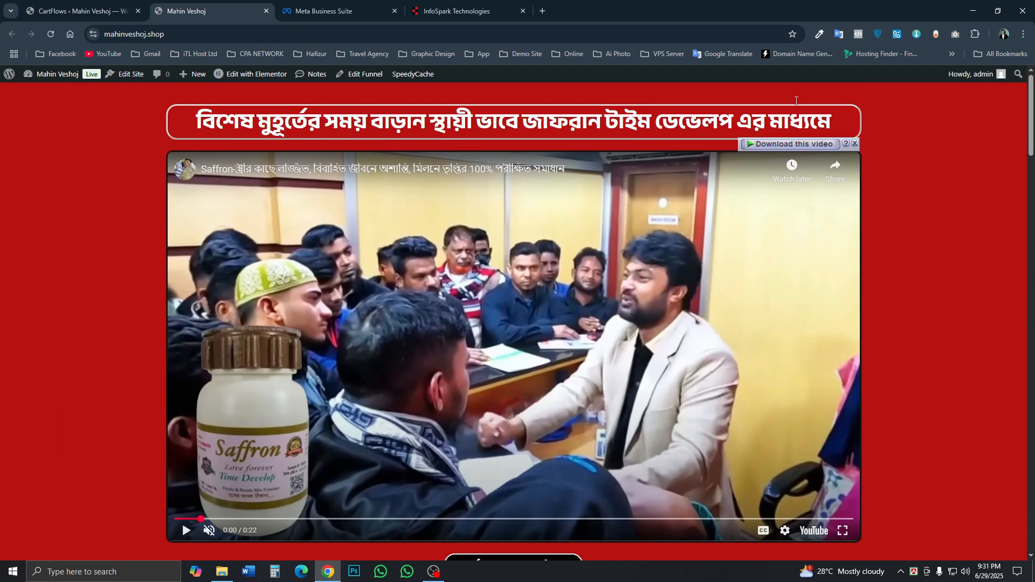
pyautogui.click(858, 37)
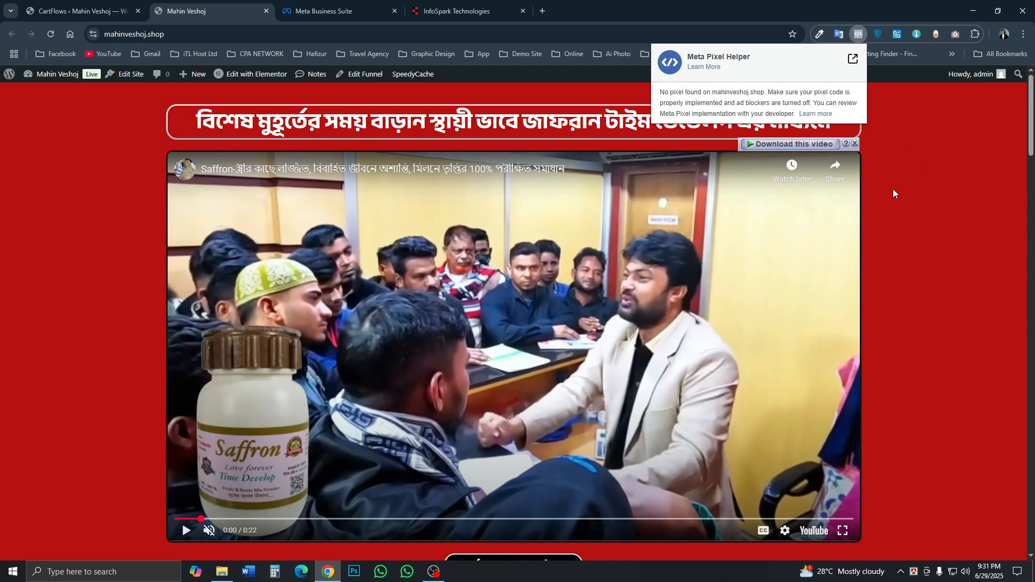
pyautogui.click(47, 33)
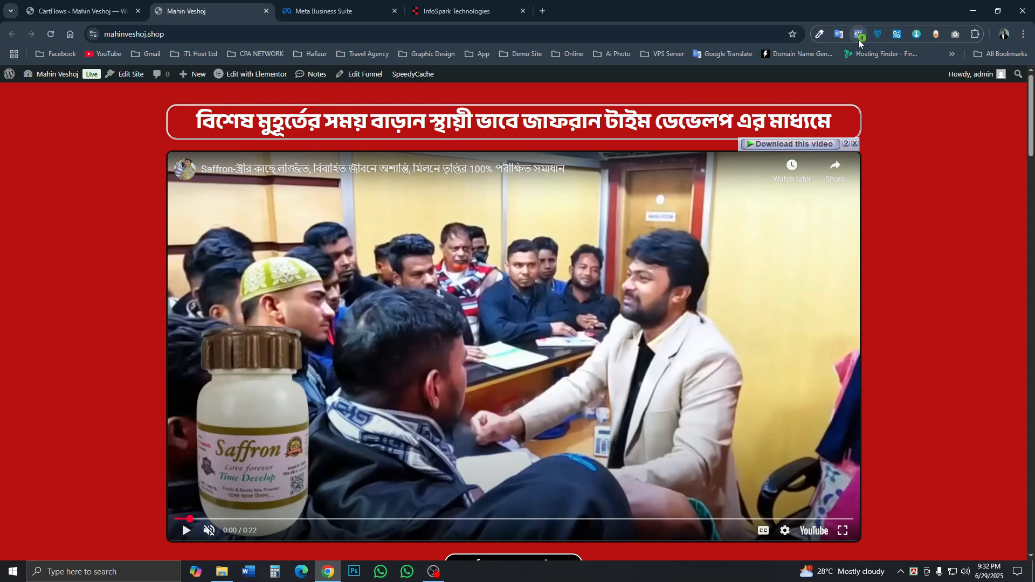
pyautogui.click(859, 36)
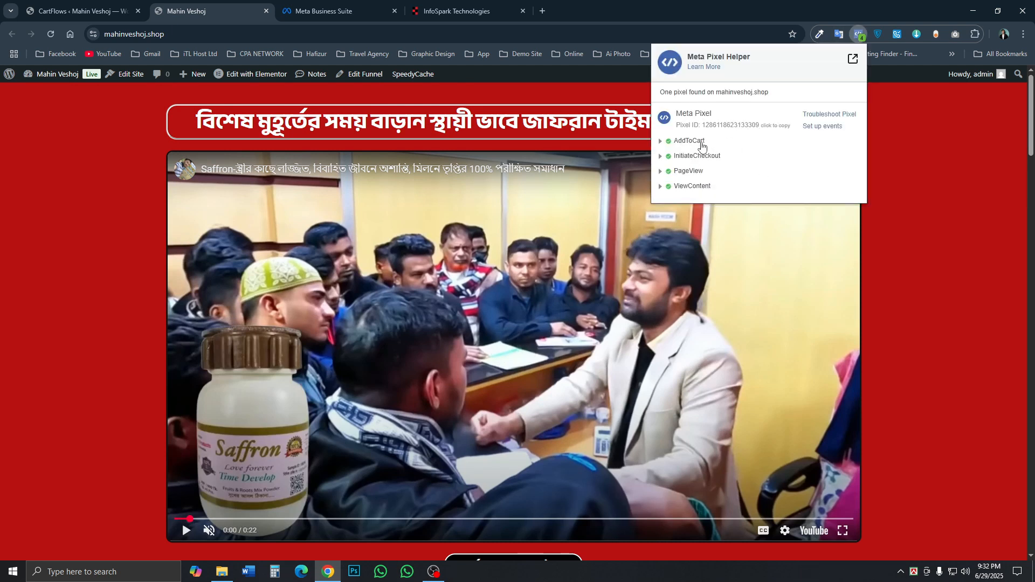
# Return to Meta Business Suite, open the Mahin Veshoj dataset in Events Manager, and show its settings
pyautogui.hotkey('ctrl', 'Tab')
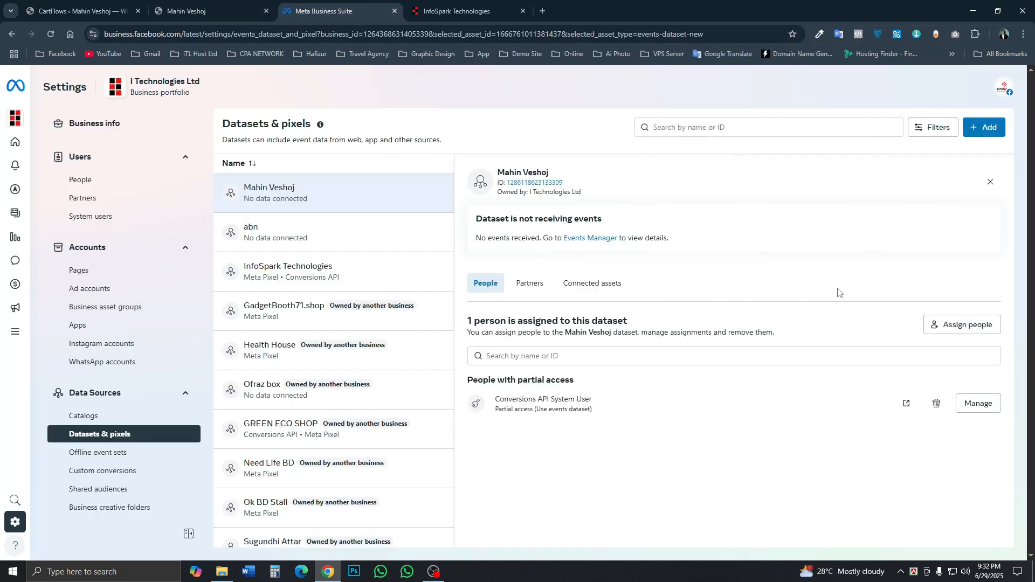
pyautogui.click(590, 238)
pyautogui.click(372, 11)
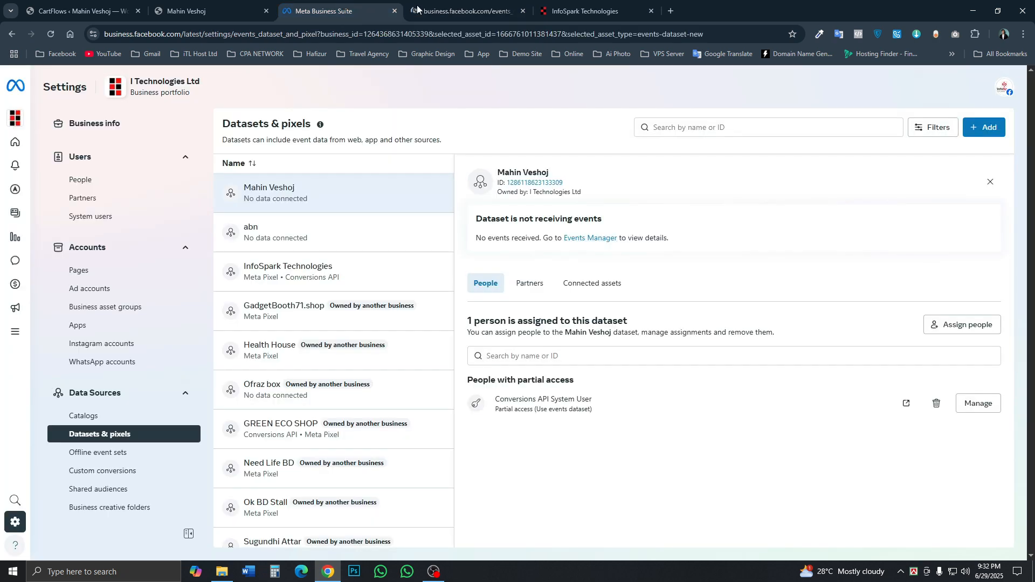
pyautogui.click(418, 9)
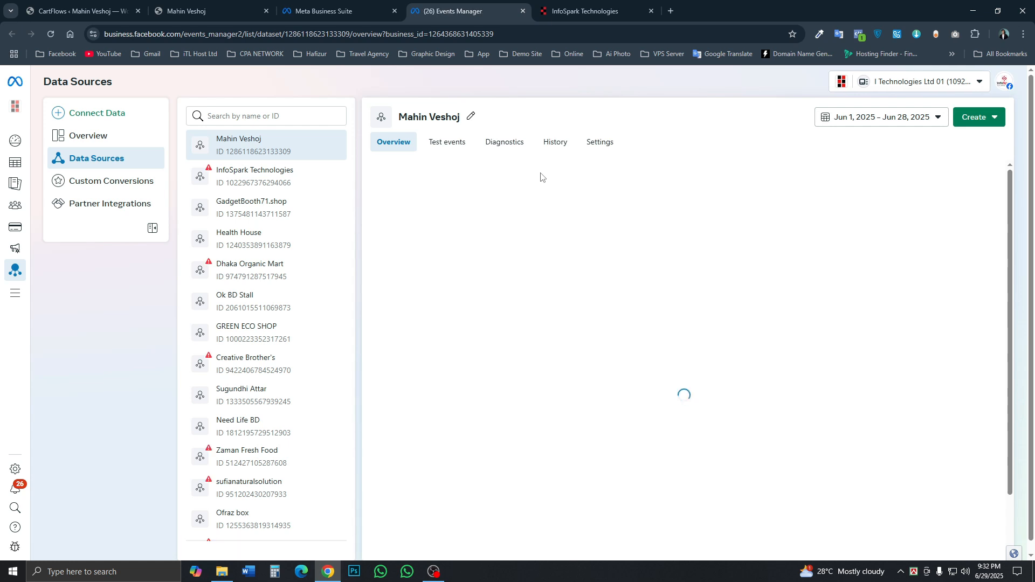
pyautogui.click(603, 148)
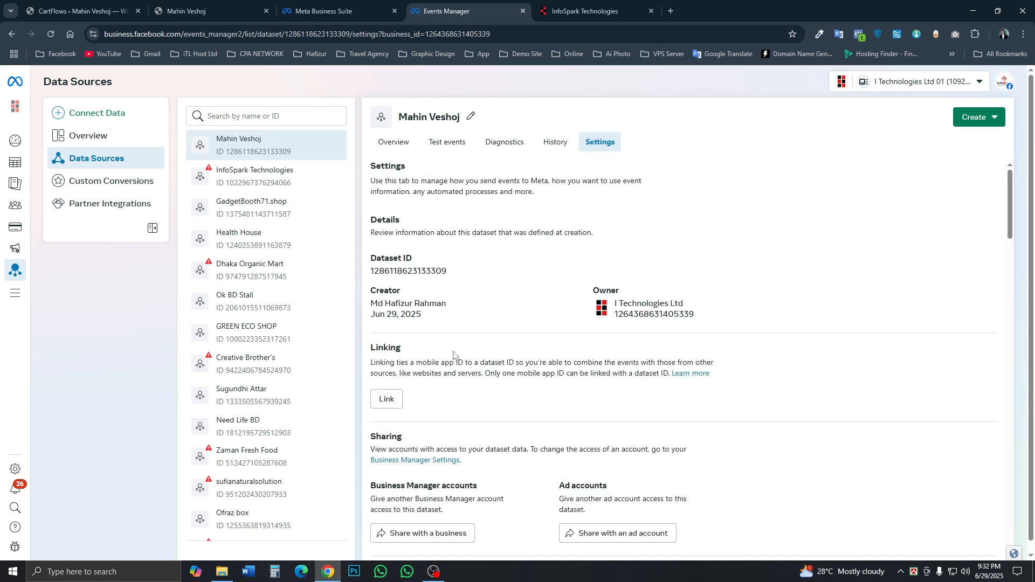
# Turn on "Track events automatically without code" in the dataset's event setup settings
pyautogui.scroll(-10, 479, 360)
pyautogui.scroll(-6, 479, 360)
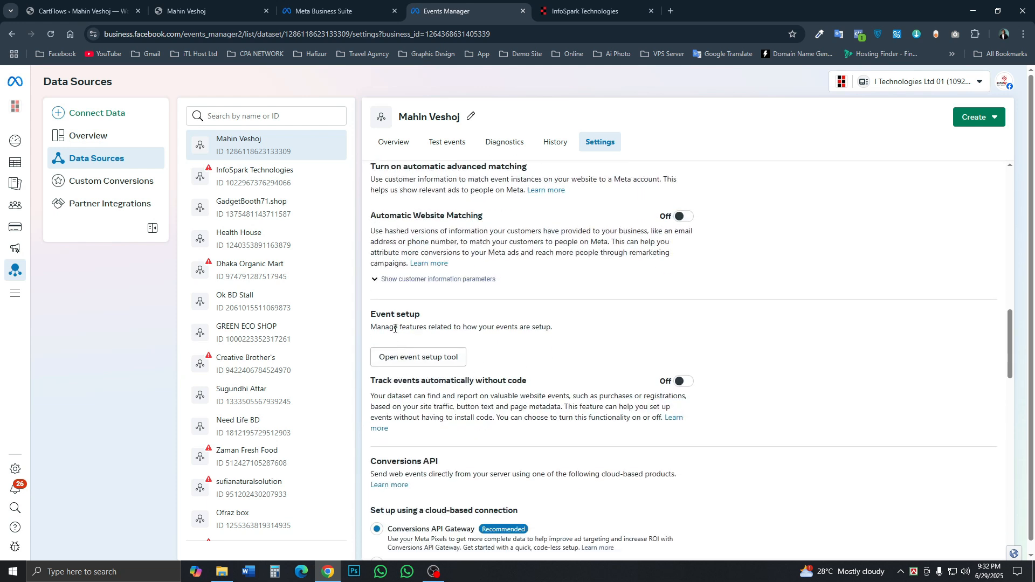
pyautogui.click(682, 383)
# Open the event setup tool, enter the copied mahinveshoj.shop address as the website URL, and launch adding events on the site
pyautogui.click(419, 358)
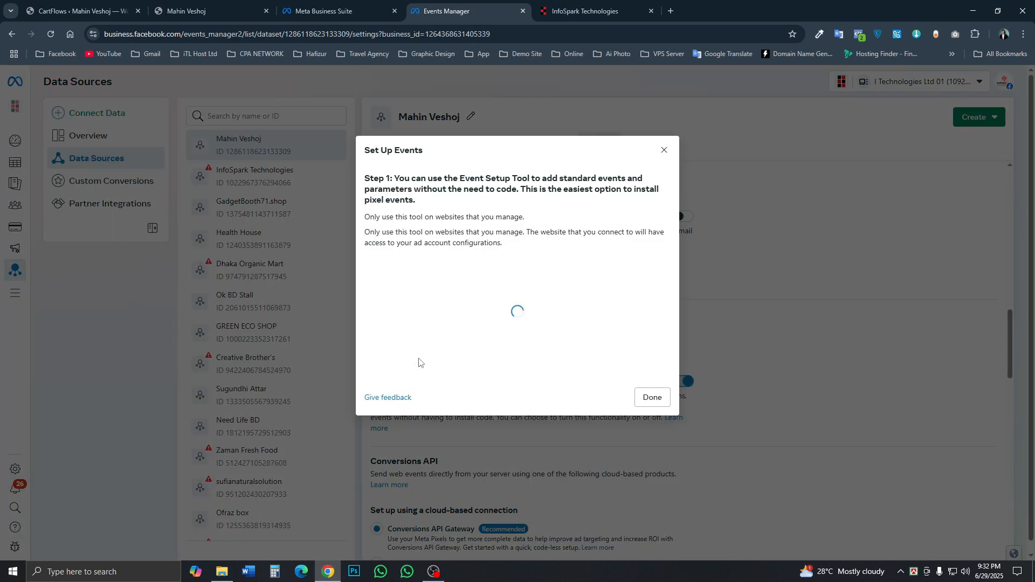
pyautogui.click(444, 274)
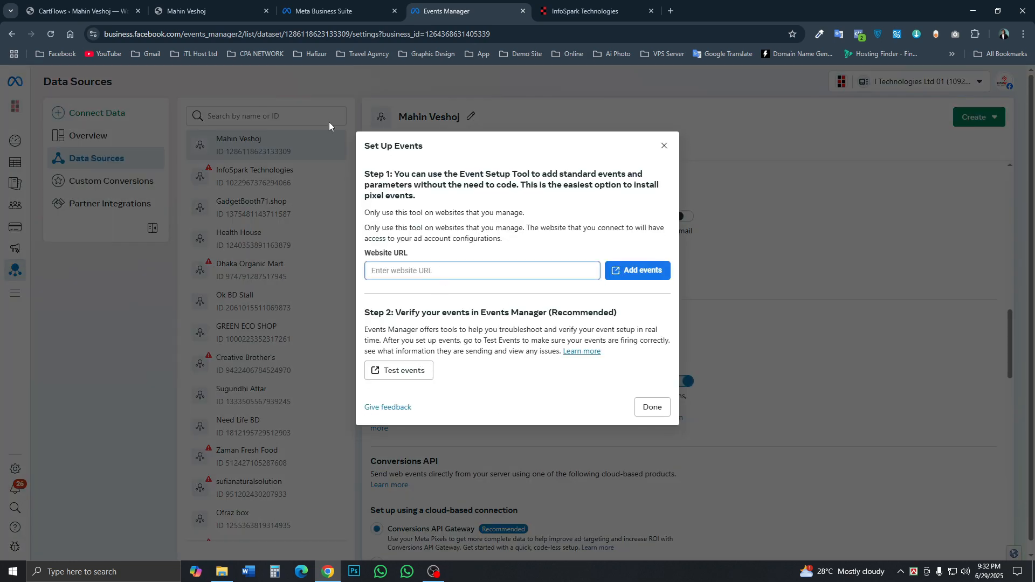
pyautogui.click(211, 12)
pyautogui.click(230, 34)
pyautogui.hotkey('ctrl', 'a')
pyautogui.hotkey('ctrl', 'c')
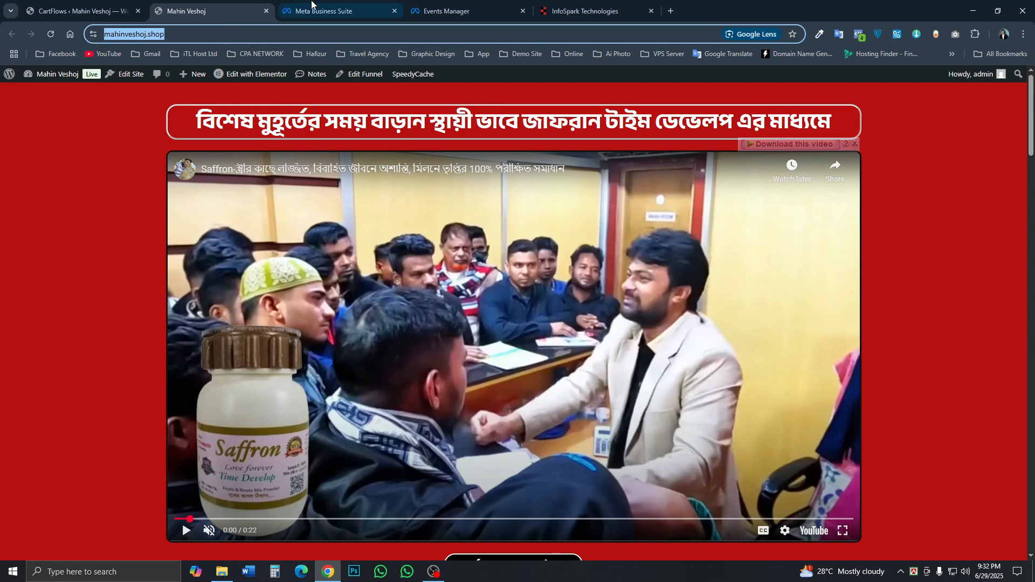
pyautogui.click(460, 4)
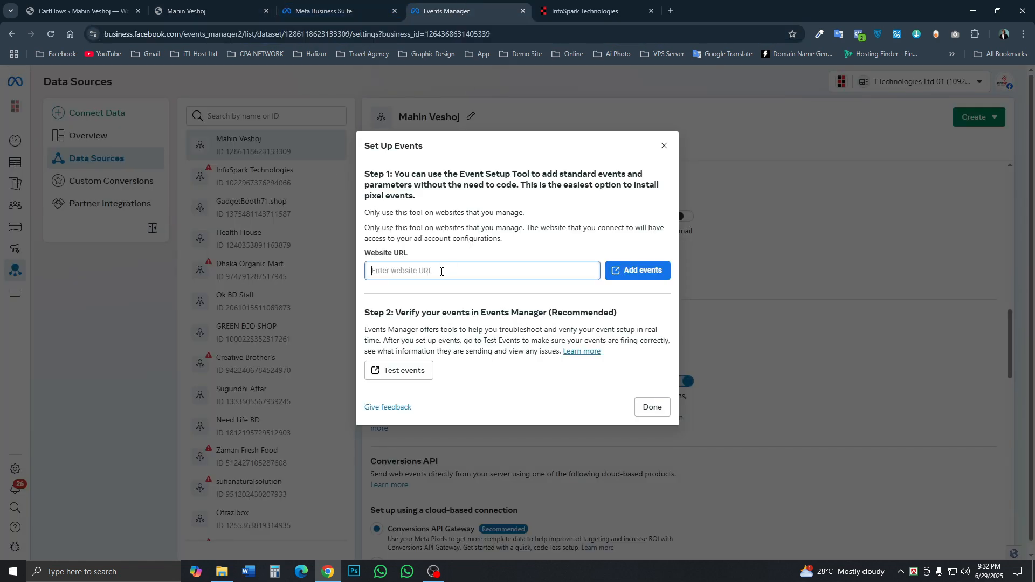
pyautogui.hotkey('ctrl', 'v')
pyautogui.click(651, 270)
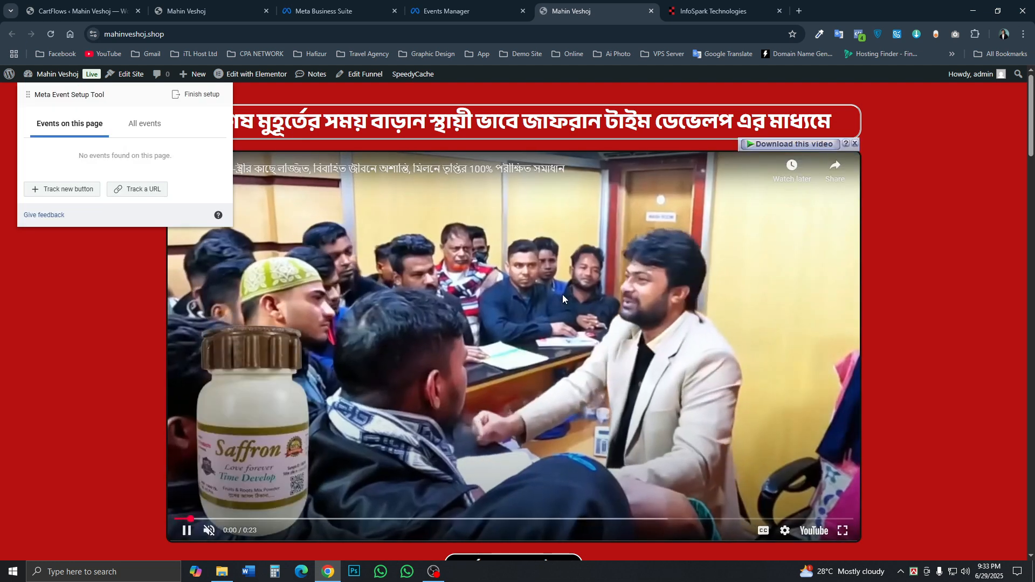
# Pause the landing page video and track the "অর্ডার করতে চাই" button below it as an Add to Cart event without a value
pyautogui.click(564, 313)
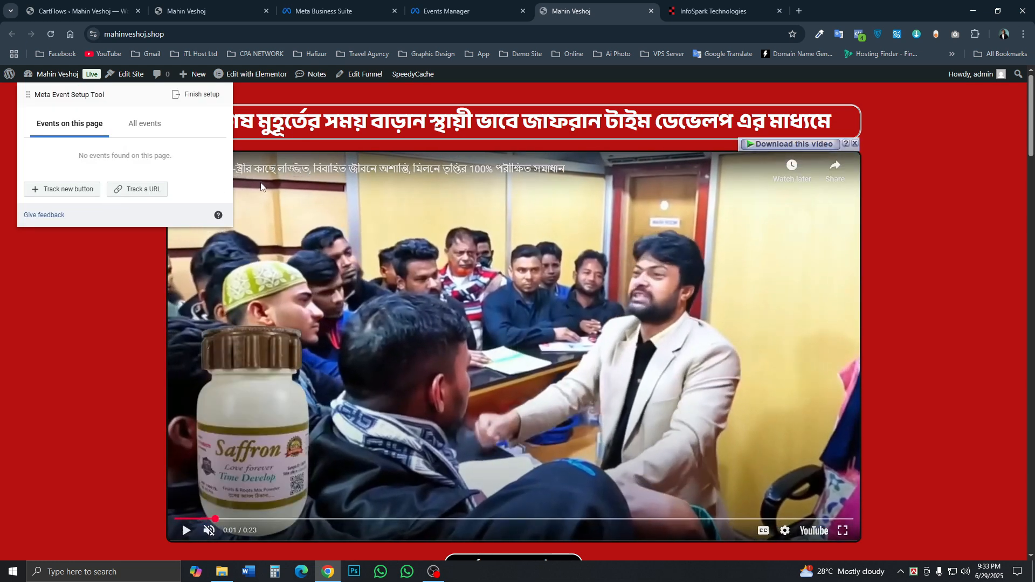
pyautogui.click(68, 194)
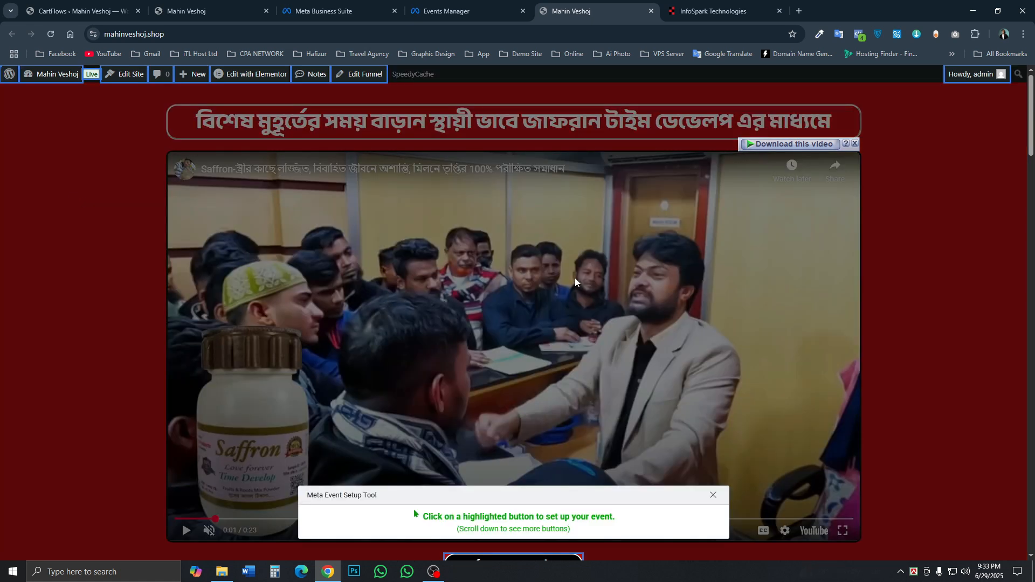
pyautogui.scroll(-2, 575, 277)
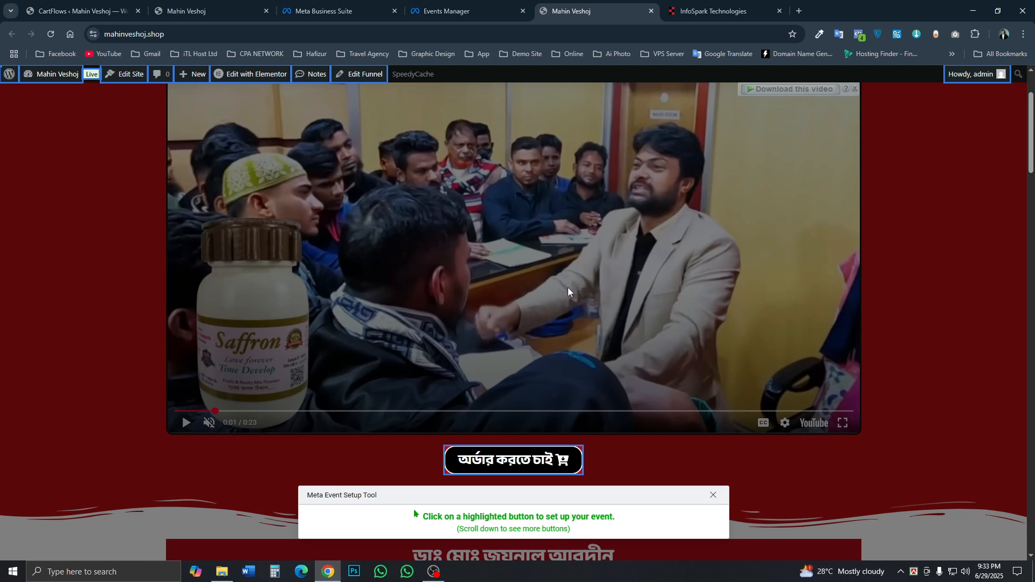
pyautogui.scroll(-1, 571, 314)
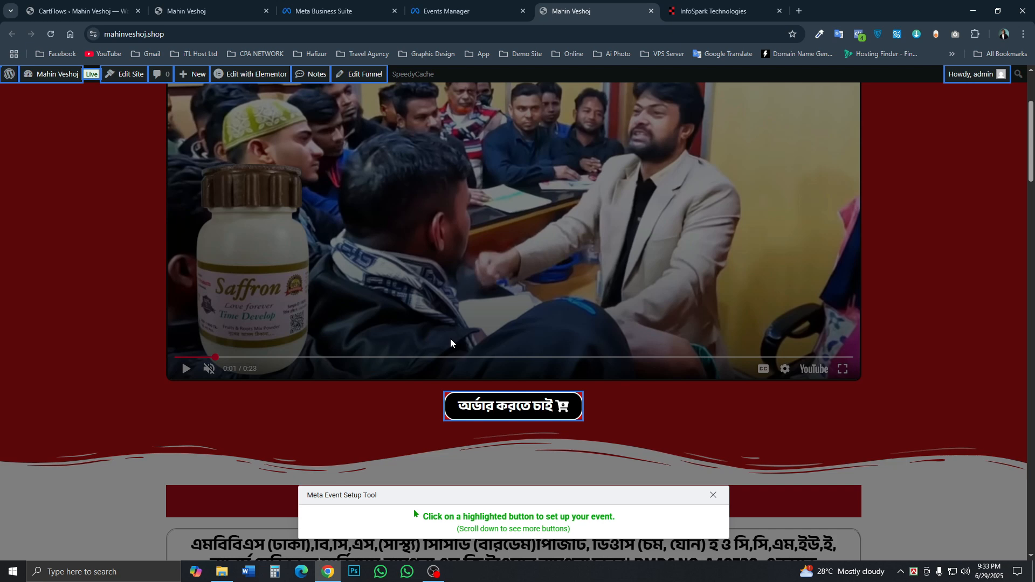
pyautogui.click(556, 415)
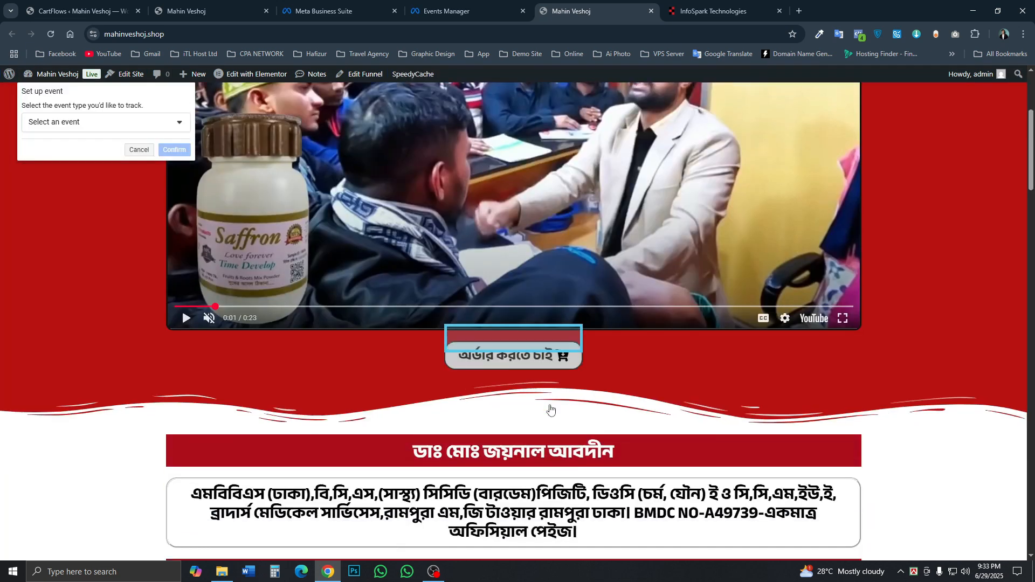
pyautogui.click(88, 125)
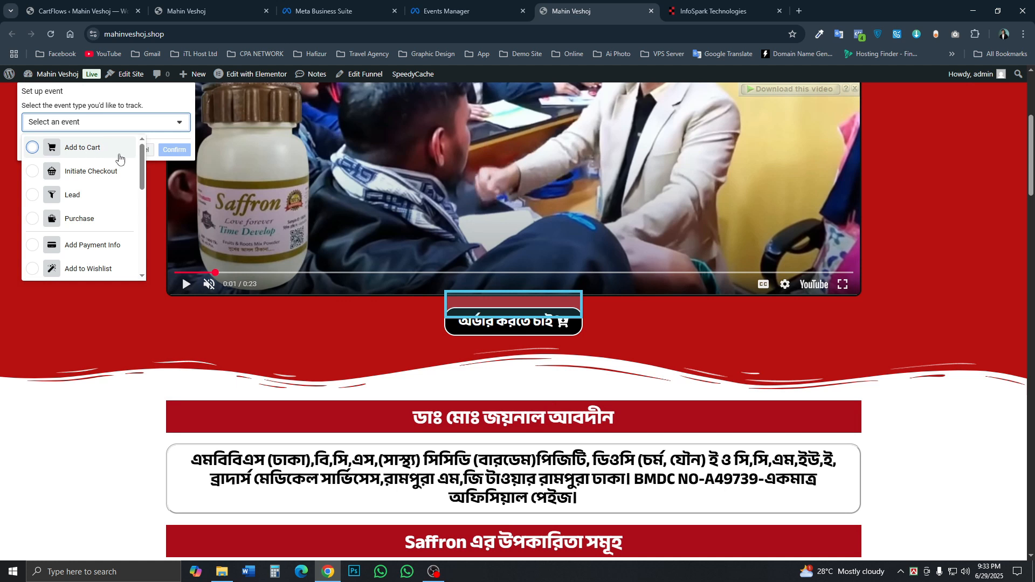
pyautogui.click(93, 148)
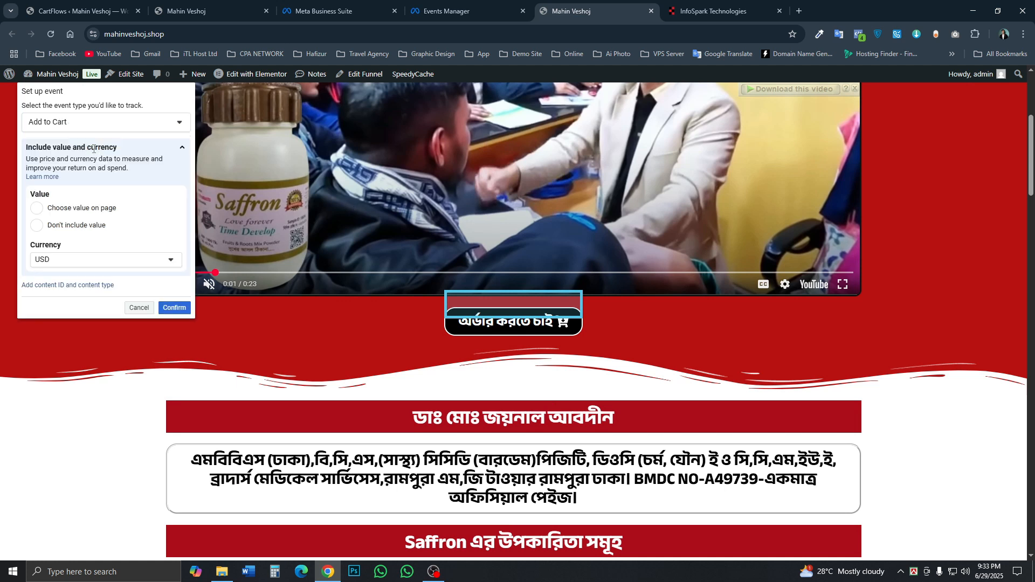
pyautogui.click(65, 229)
pyautogui.click(179, 310)
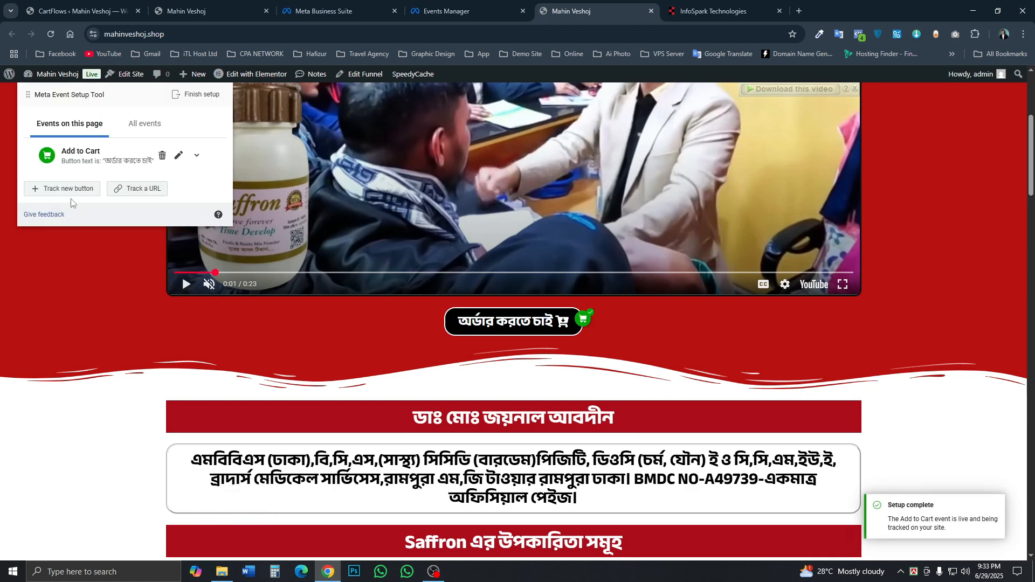
# Track the "অর্ডার করতে ক্লিক করুন" button under the money-back guarantee as another Add to Cart event without a value
pyautogui.click(73, 188)
pyautogui.scroll(-15, 607, 388)
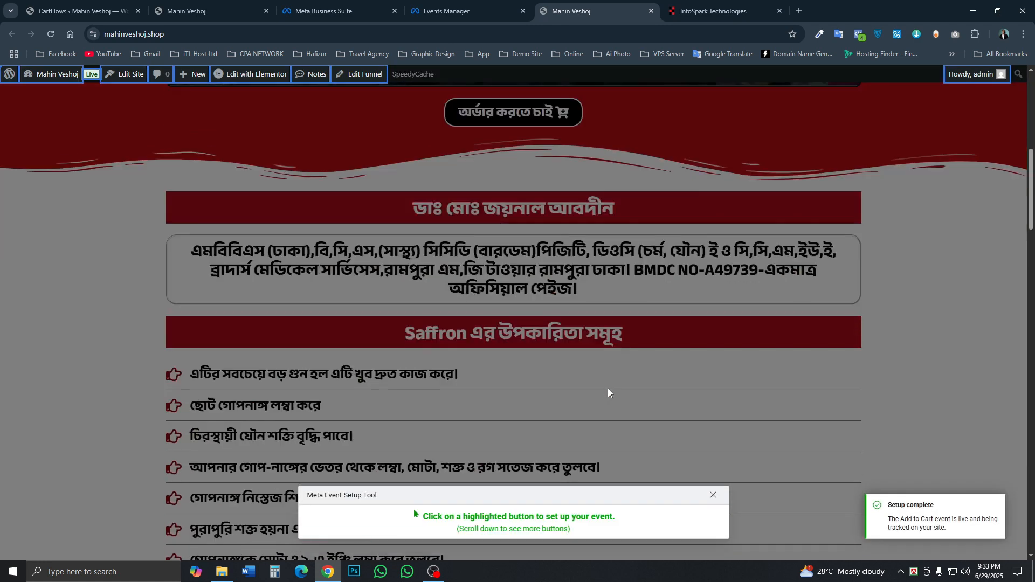
pyautogui.scroll(-4, 607, 388)
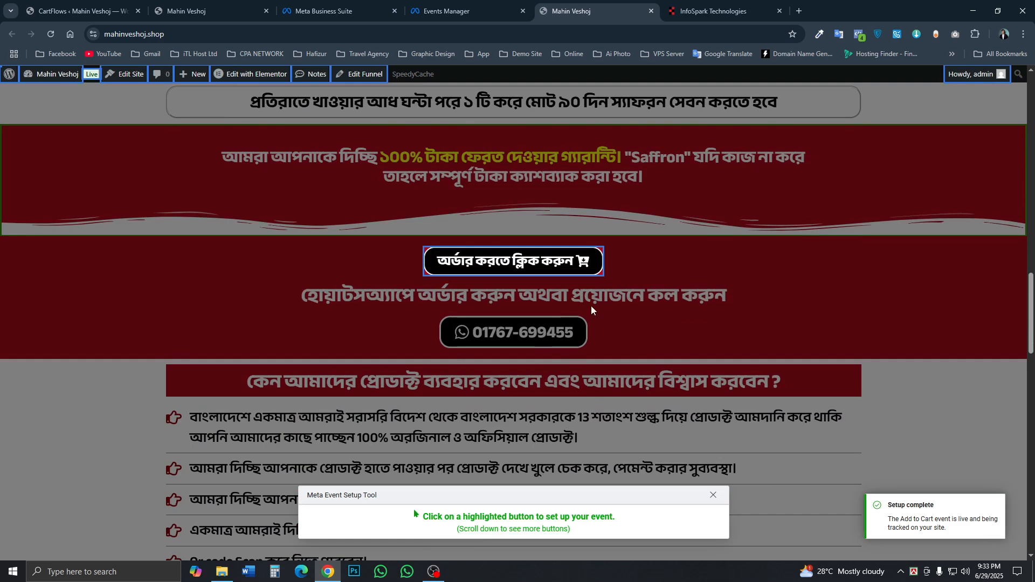
pyautogui.scroll(-1, 591, 305)
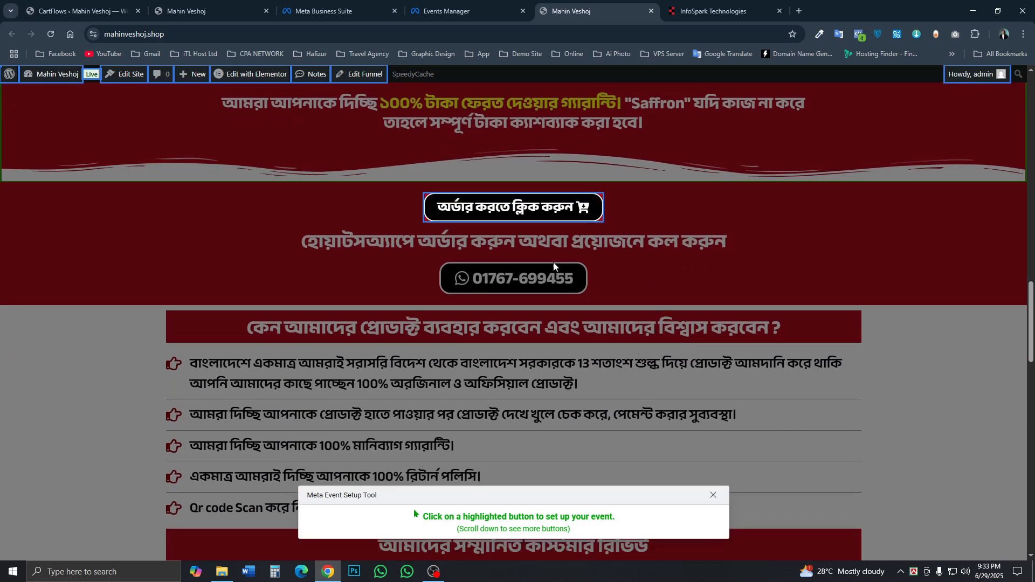
pyautogui.click(555, 215)
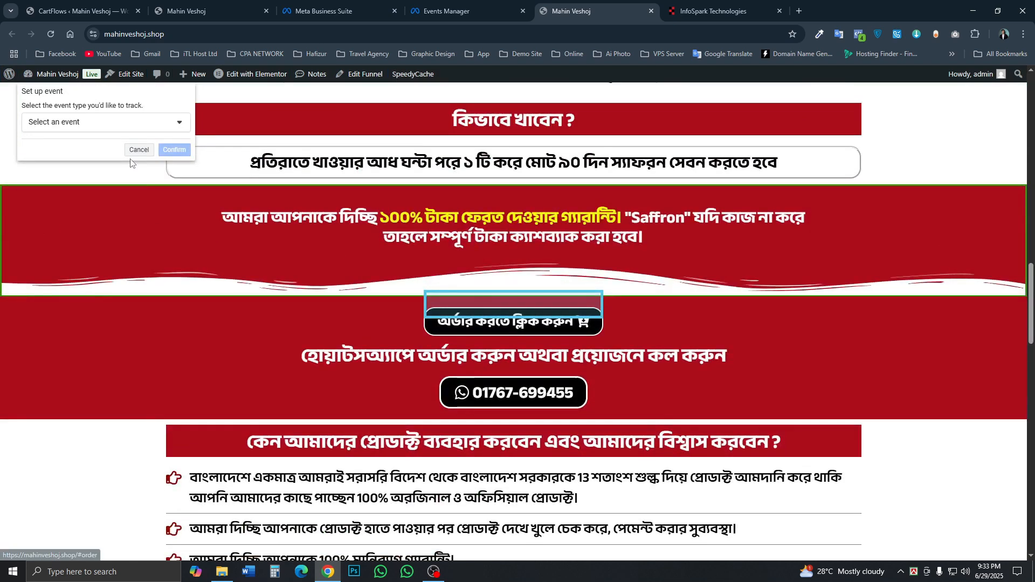
pyautogui.click(102, 123)
pyautogui.click(78, 148)
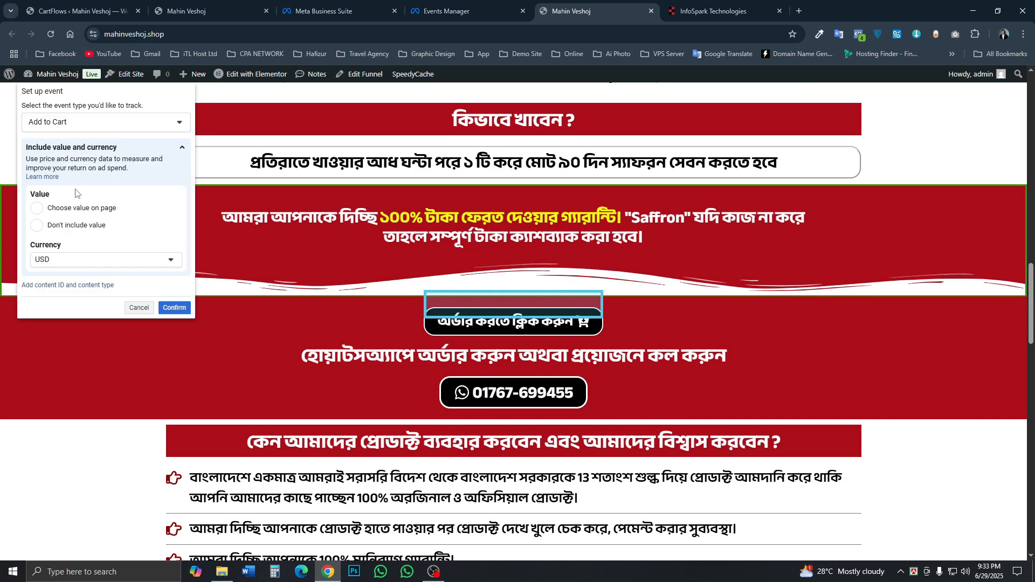
pyautogui.click(37, 226)
pyautogui.click(174, 309)
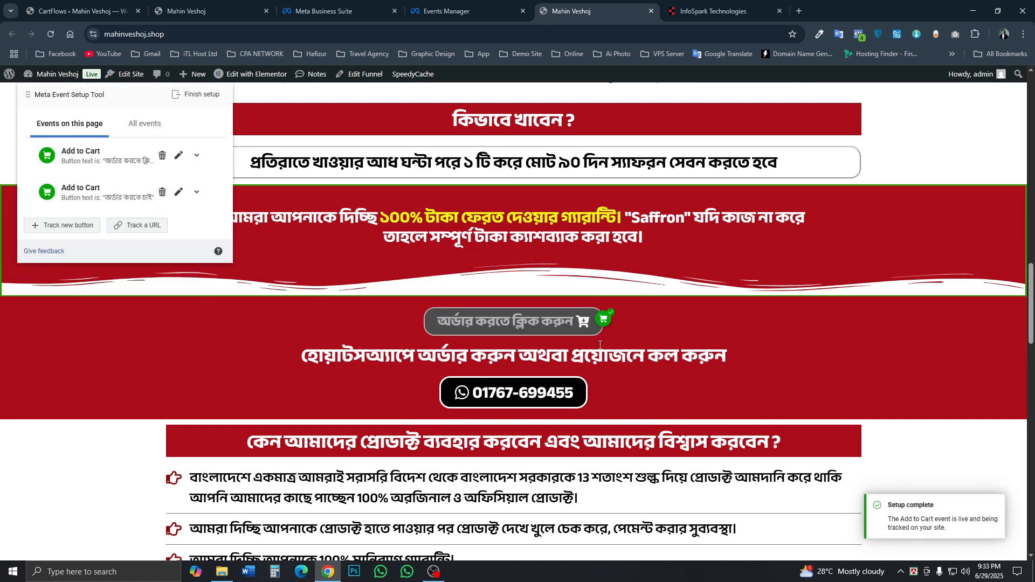
# Track the "অর্ডার কনফার্ম করুন" button under the order summary as a Purchase event without a value
pyautogui.scroll(-4, 602, 352)
pyautogui.scroll(-15, 602, 352)
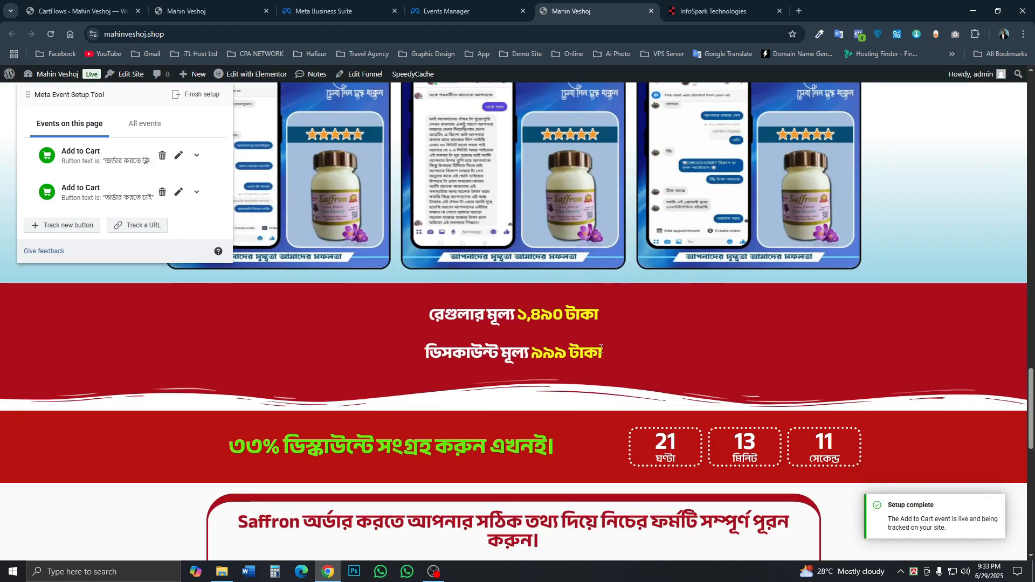
pyautogui.scroll(-3, 602, 352)
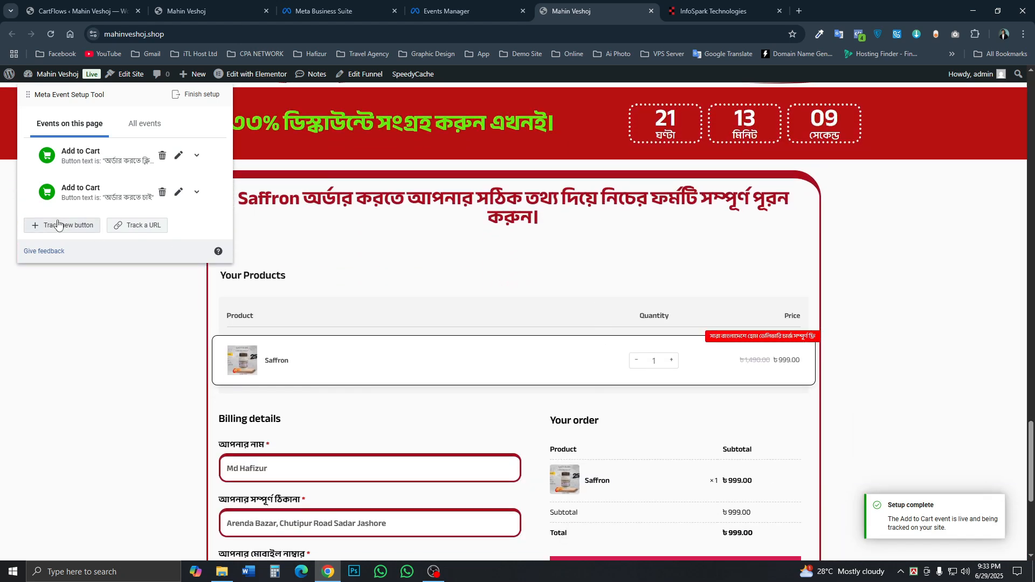
pyautogui.click(66, 226)
pyautogui.scroll(-5, 578, 362)
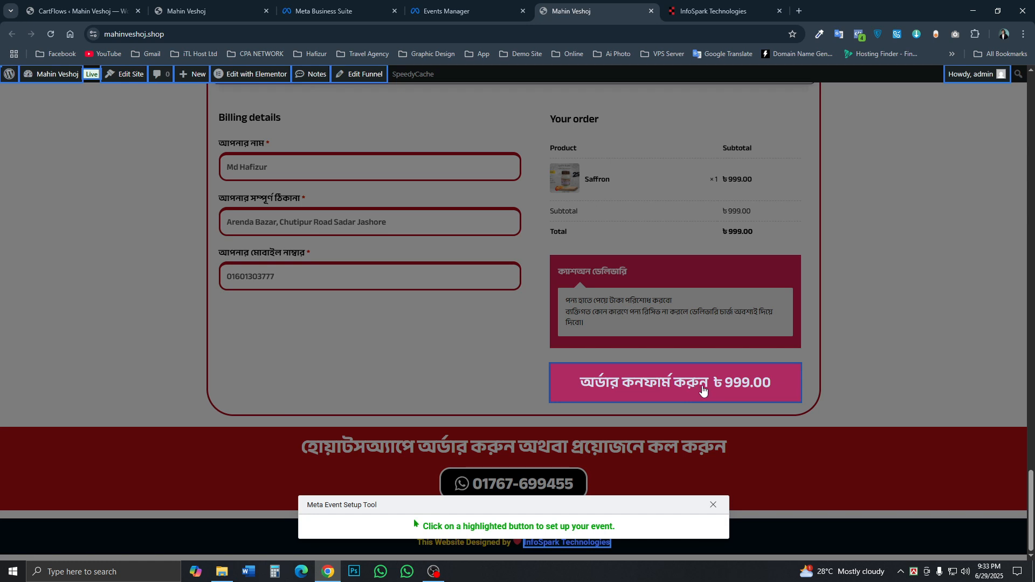
pyautogui.click(703, 390)
pyautogui.click(119, 124)
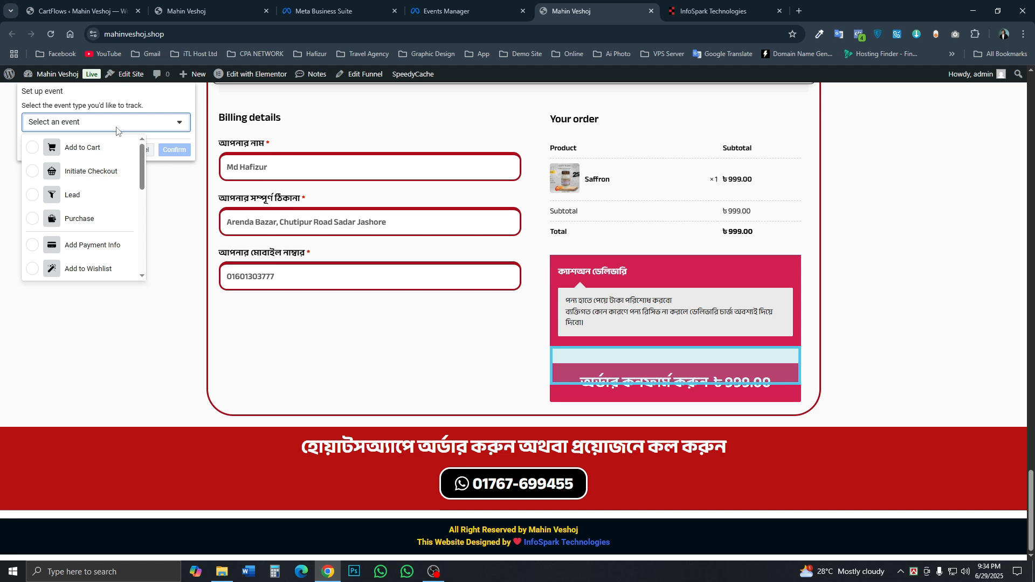
pyautogui.click(77, 218)
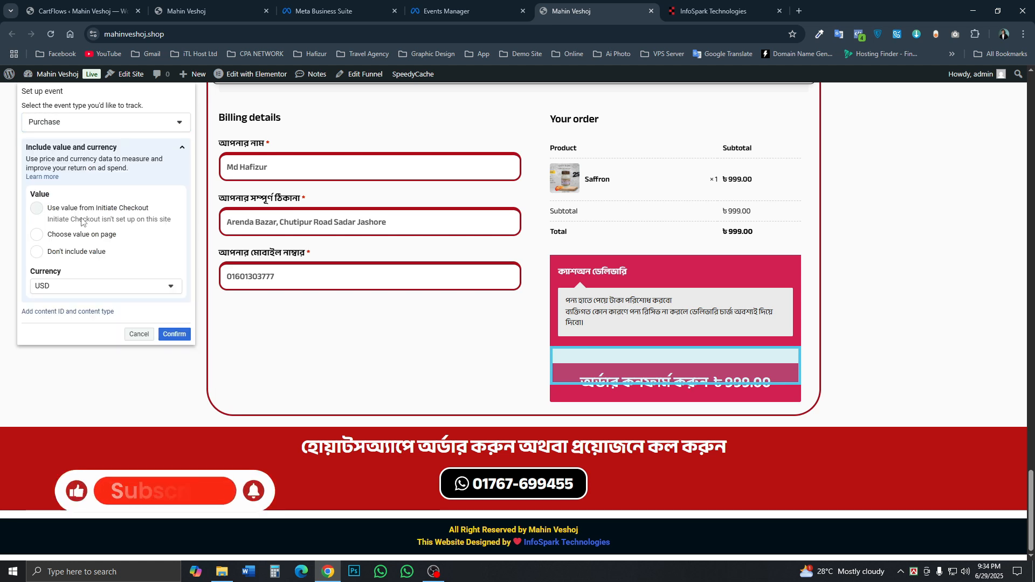
pyautogui.click(63, 255)
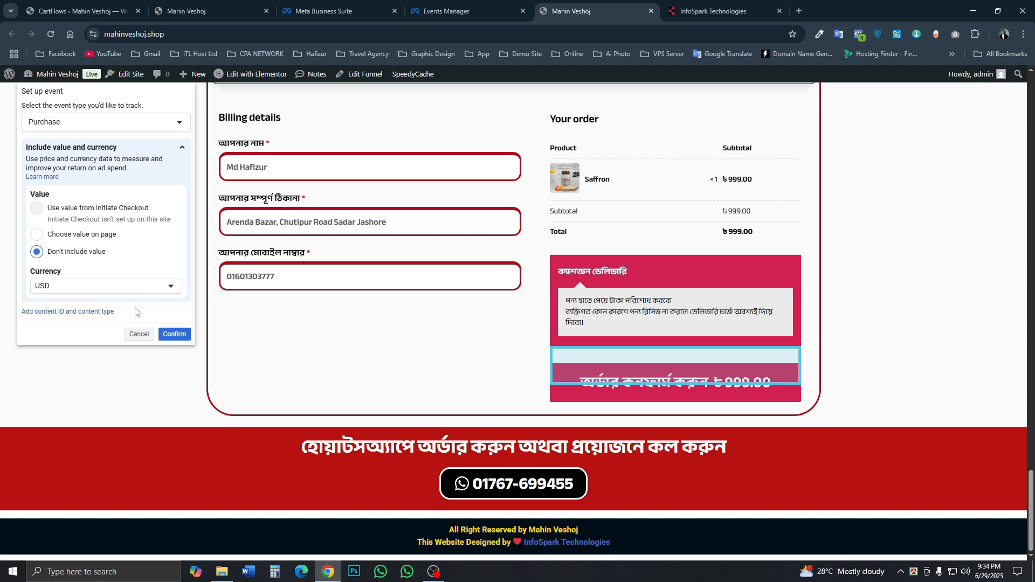
pyautogui.click(164, 335)
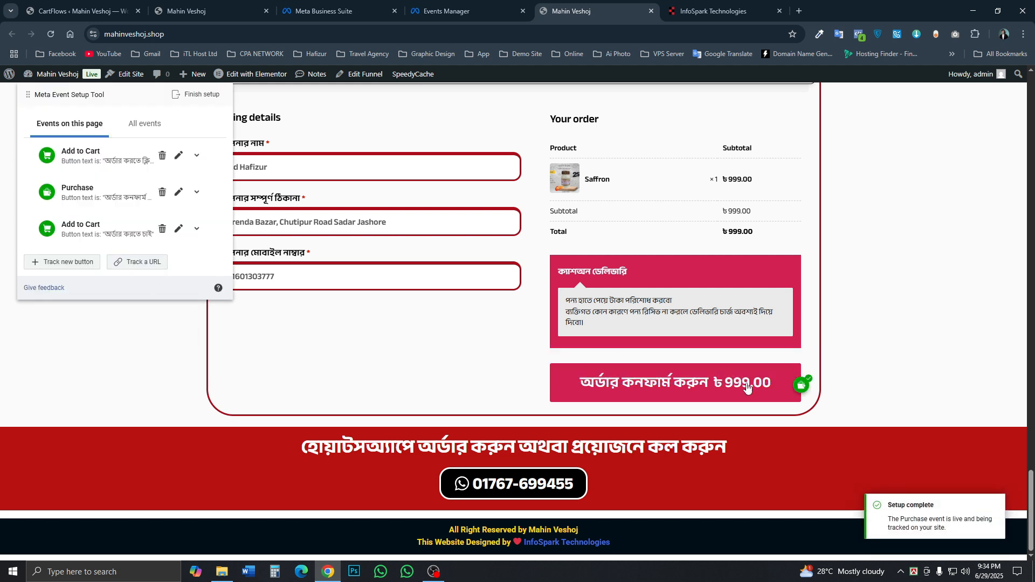
# Finish the event setup and submit feedback that the tool was helpful, with the comment "good"
pyautogui.click(196, 95)
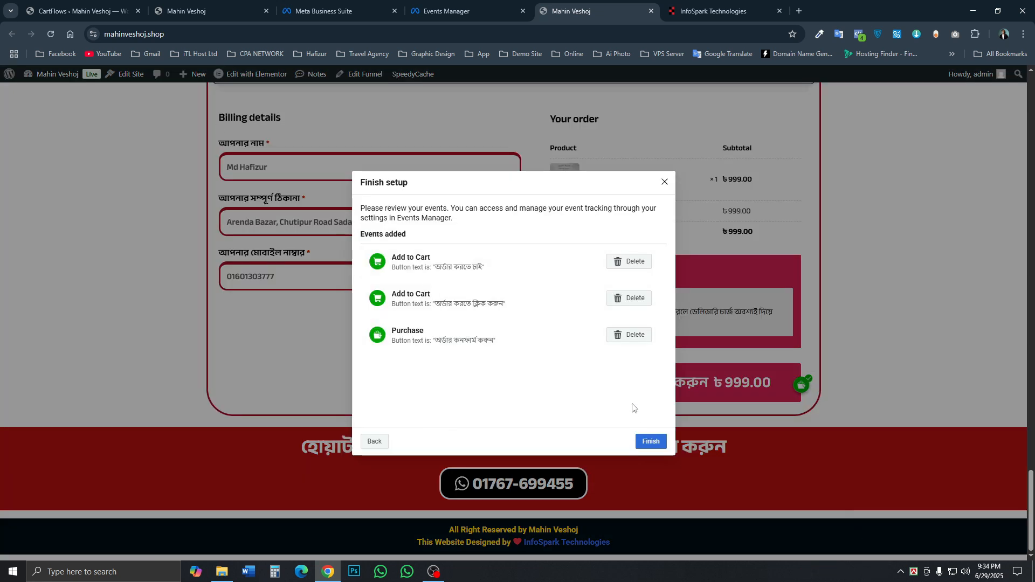
pyautogui.click(651, 442)
pyautogui.click(484, 323)
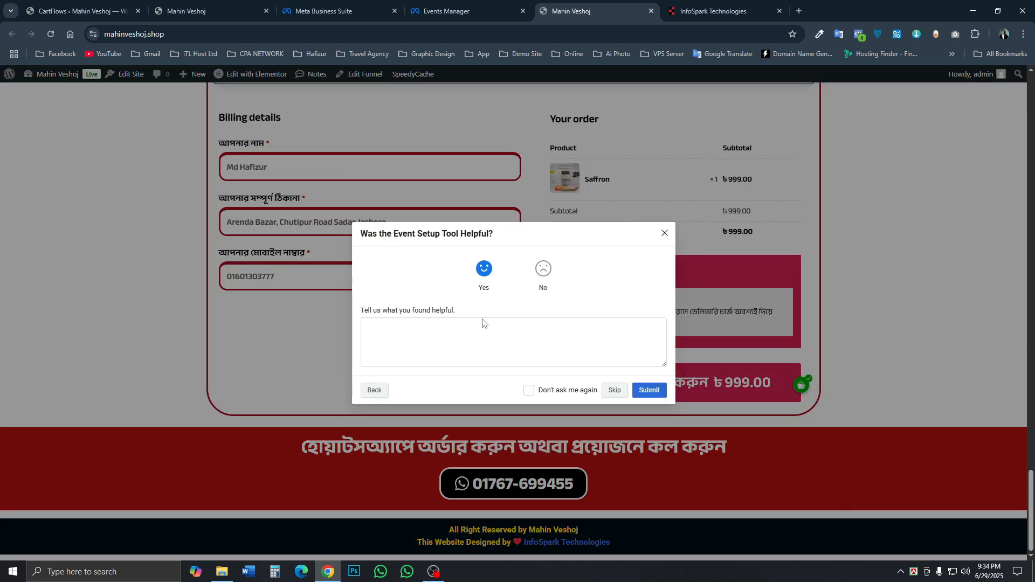
pyautogui.click(478, 343)
pyautogui.write('good')
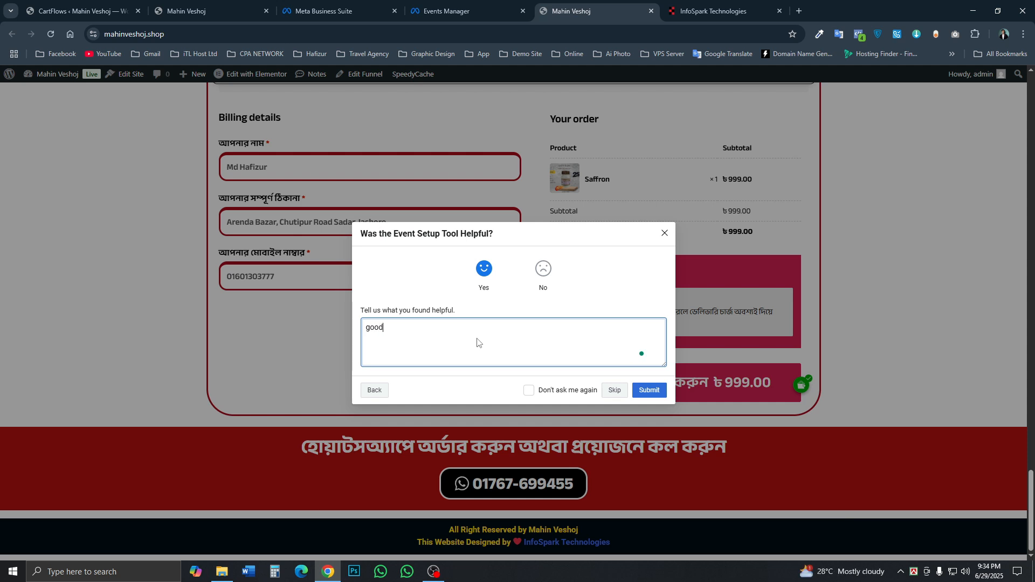
pyautogui.click(647, 391)
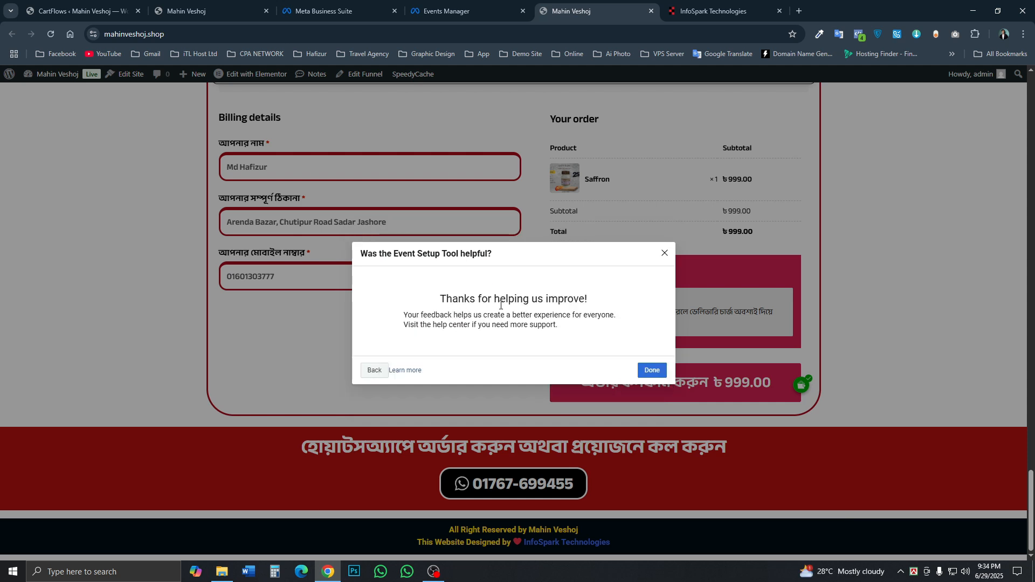
pyautogui.click(654, 371)
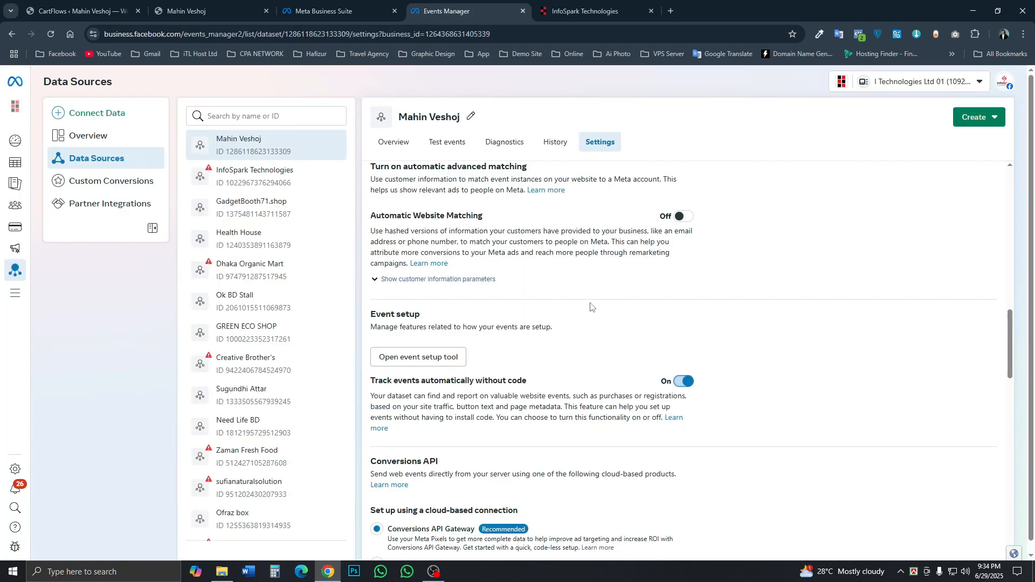
# Open the Mahin Veshoj dataset's overview and check its event activity
pyautogui.scroll(2, 590, 324)
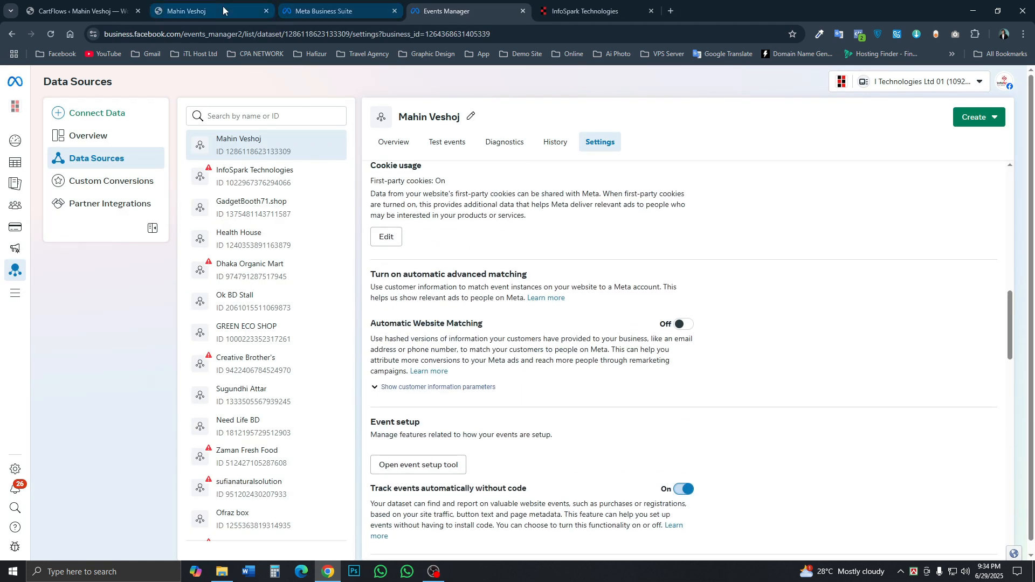
pyautogui.scroll(4, 540, 324)
pyautogui.click(394, 142)
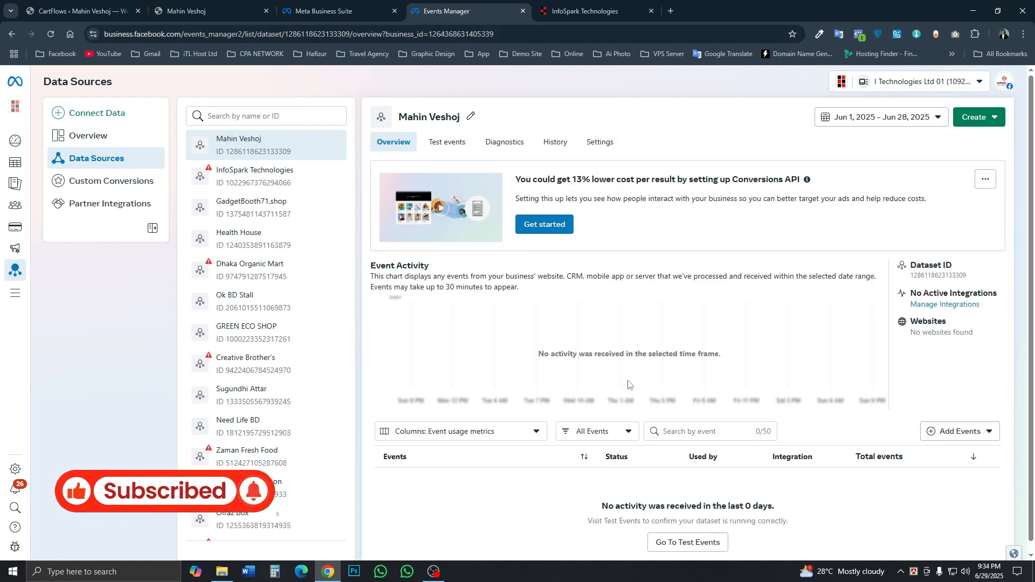
pyautogui.scroll(-1, 619, 382)
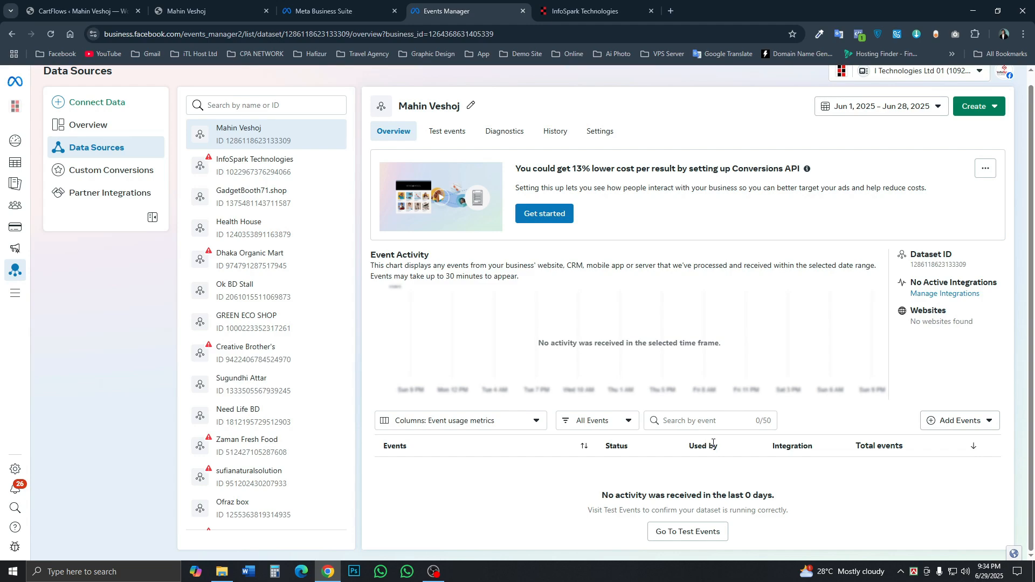
# Review the mahinveshoj.shop landing page down to its order form, then return to the dataset overview in Events Manager
pyautogui.click(333, 3)
pyautogui.click(478, 4)
pyautogui.click(237, 8)
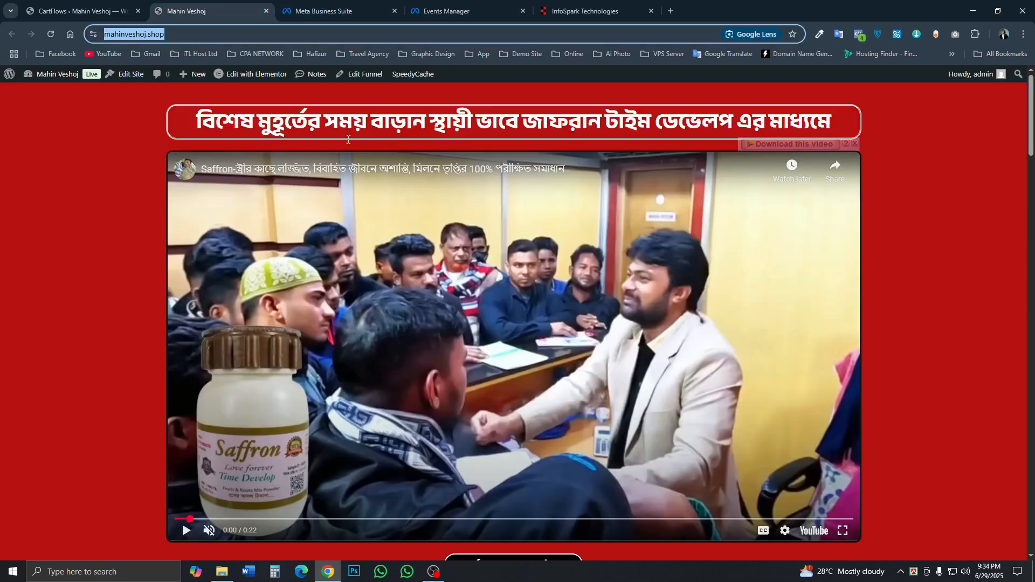
pyautogui.scroll(-15, 500, 326)
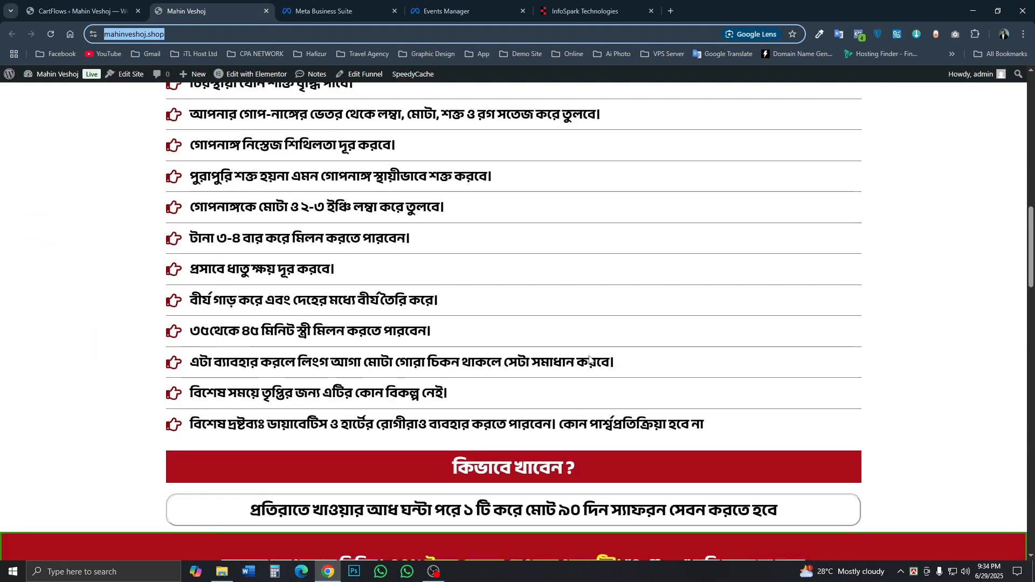
pyautogui.scroll(-20, 590, 359)
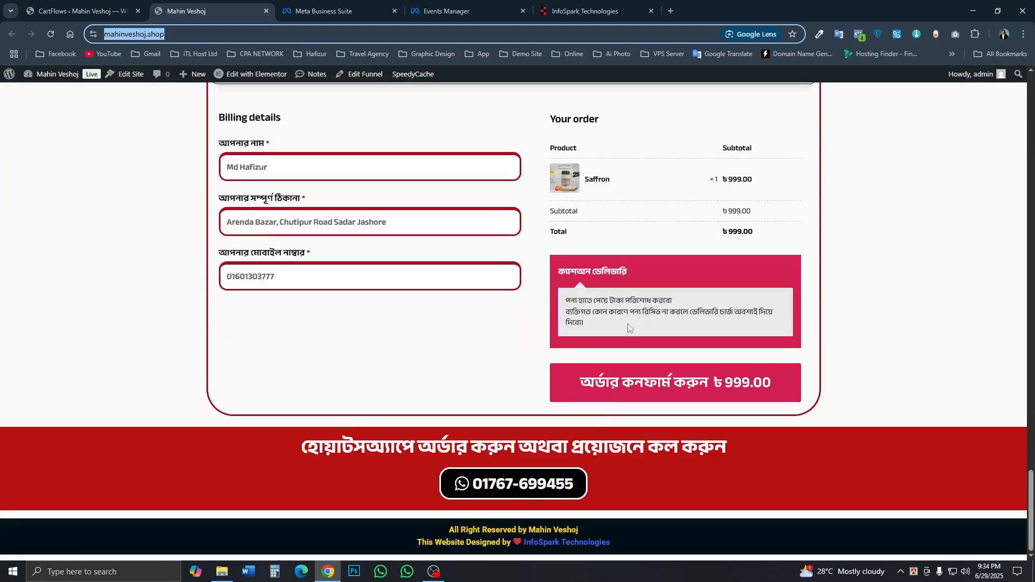
pyautogui.hotkey('ctrl', 'Tab')
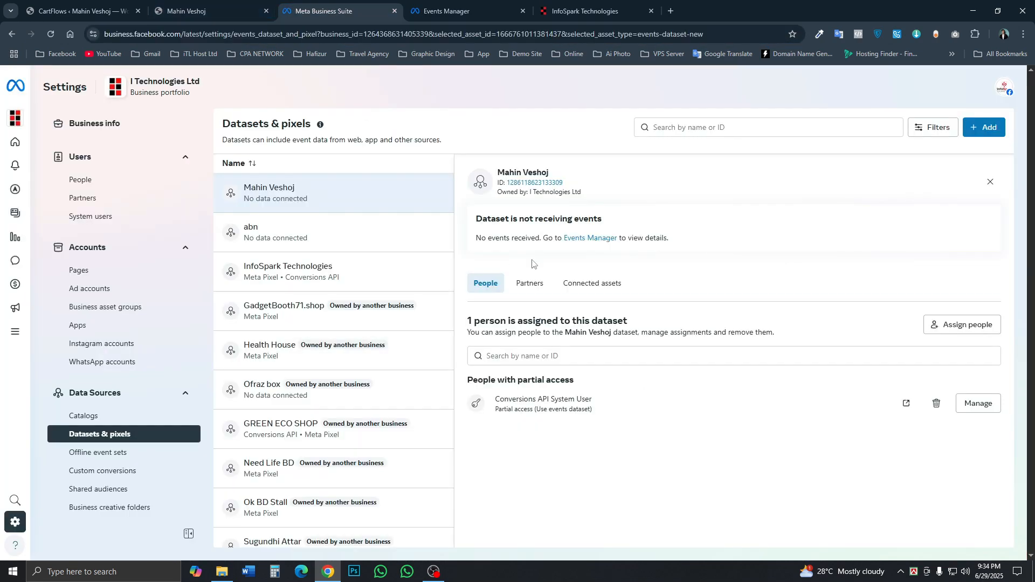
pyautogui.click(214, 10)
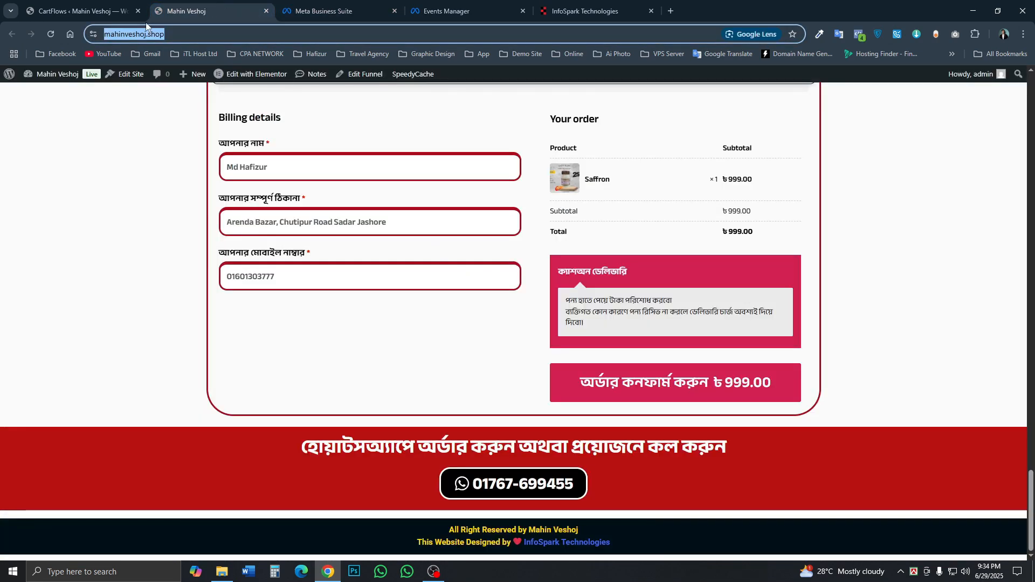
pyautogui.click(453, 11)
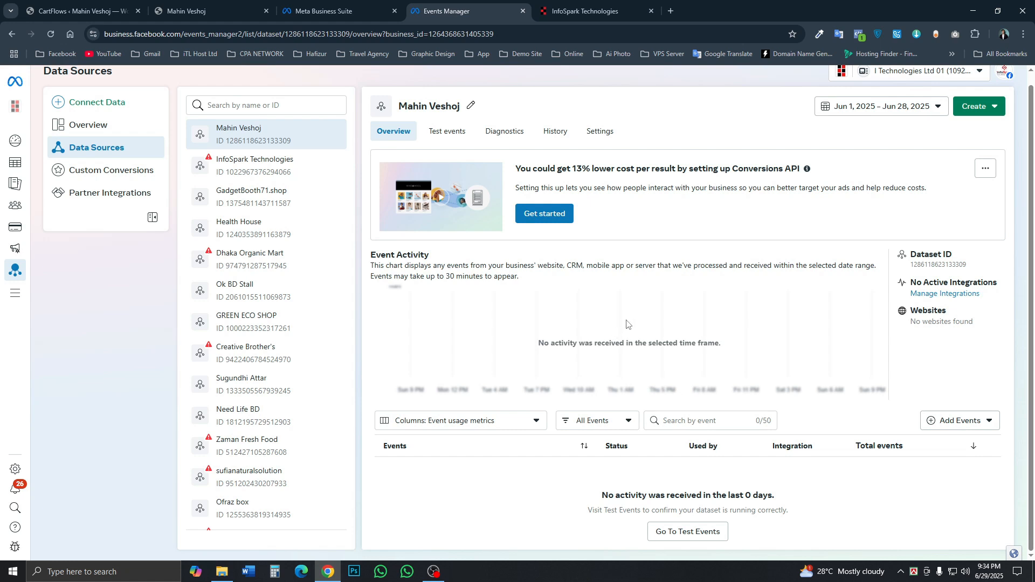
# Check the partners assigned to the Mahin Veshoj dataset in the Meta Business Suite settings
pyautogui.hotkey('ctrl', 'shift', 'Tab')
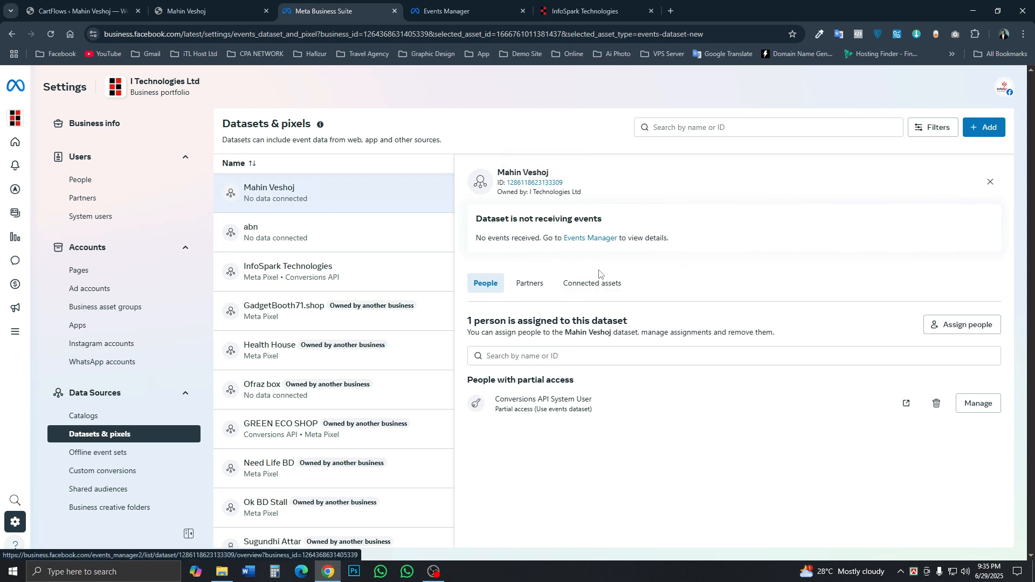
pyautogui.click(544, 284)
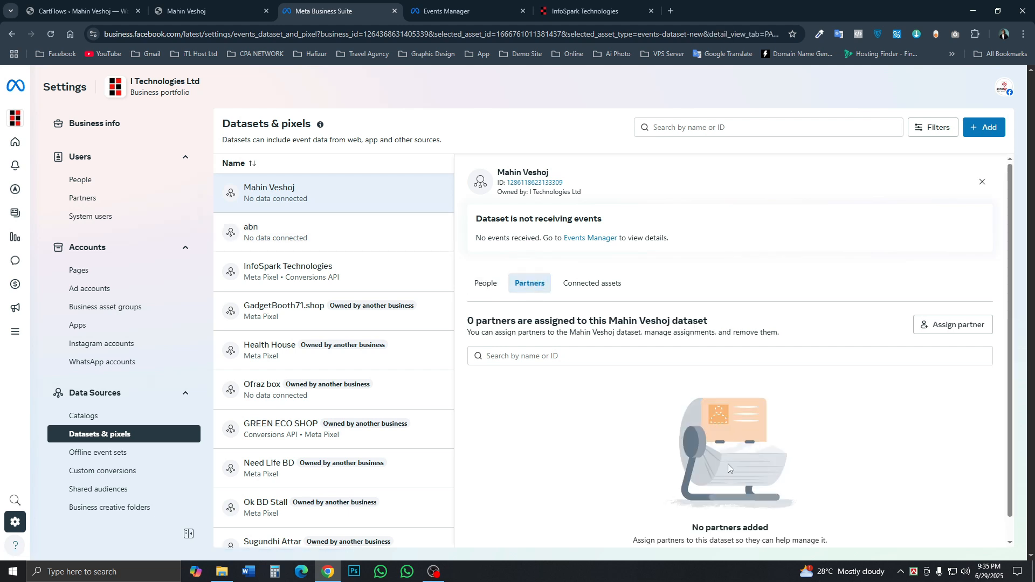
pyautogui.scroll(-1, 734, 480)
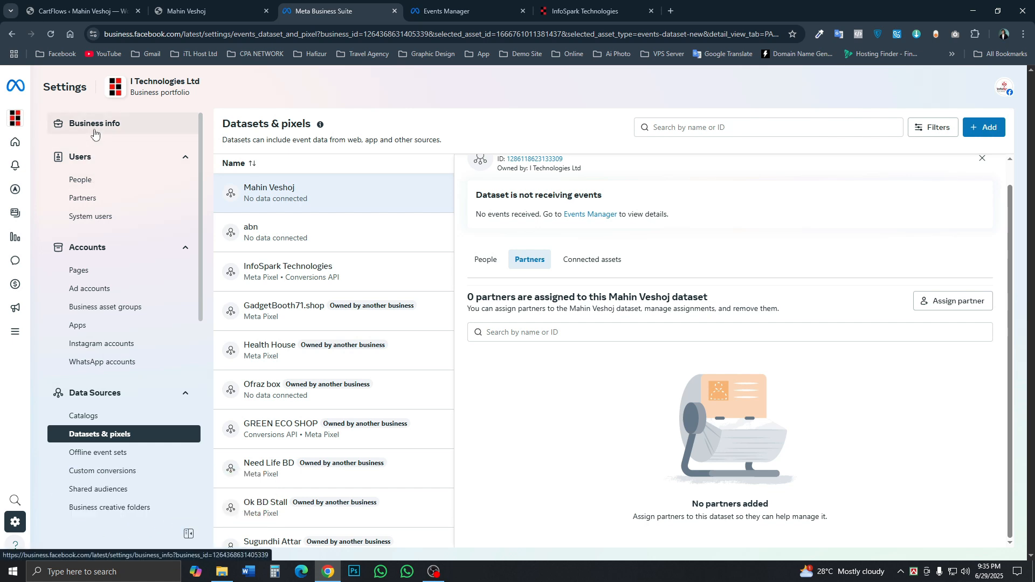
# Start adding a new business partner who is given access to the portfolio's assets, up to the Partner Business ID entry
pyautogui.click(93, 203)
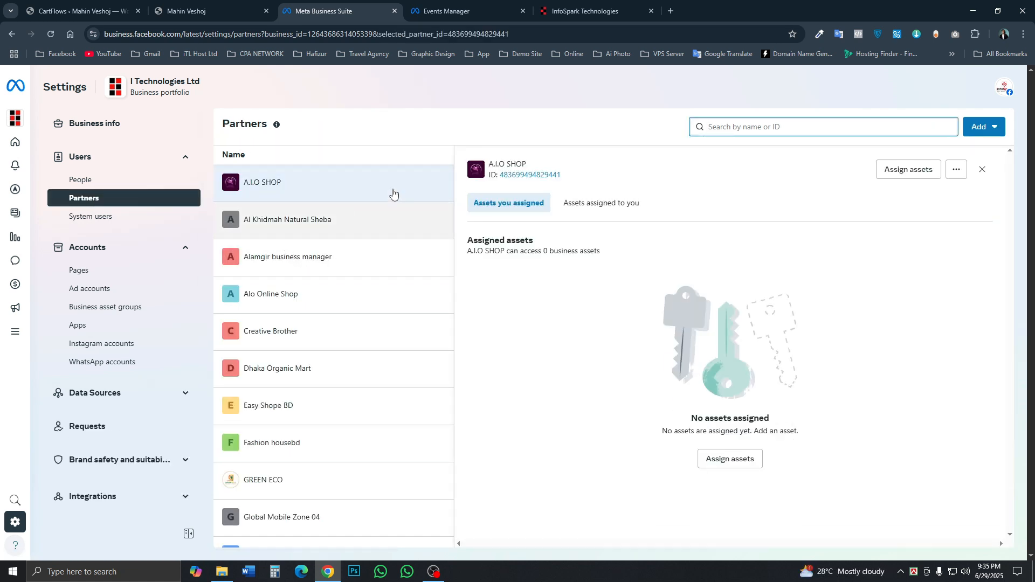
pyautogui.click(981, 127)
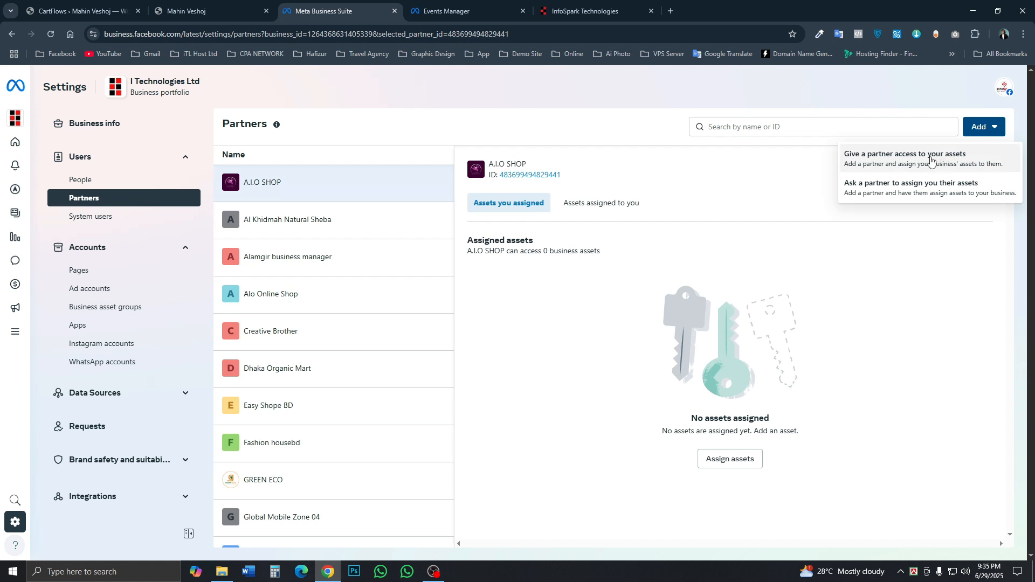
pyautogui.click(917, 161)
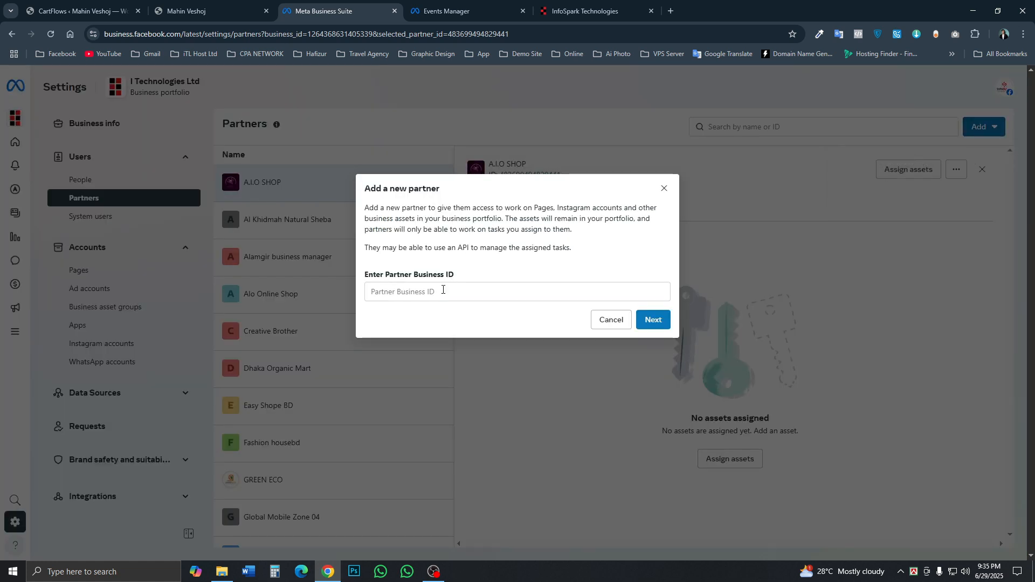
pyautogui.click(443, 291)
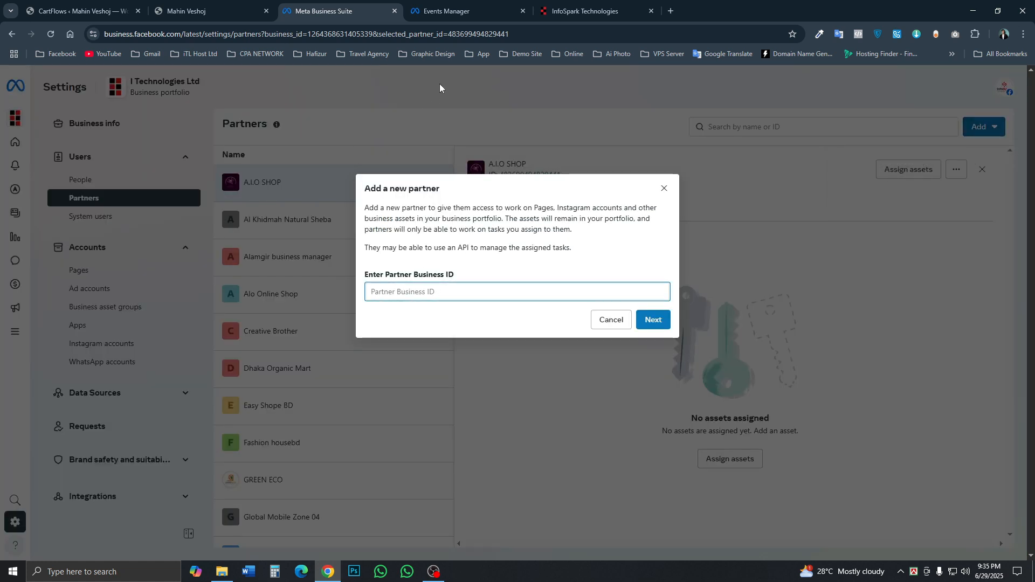
pyautogui.hotkey('ctrl', 'Tab')
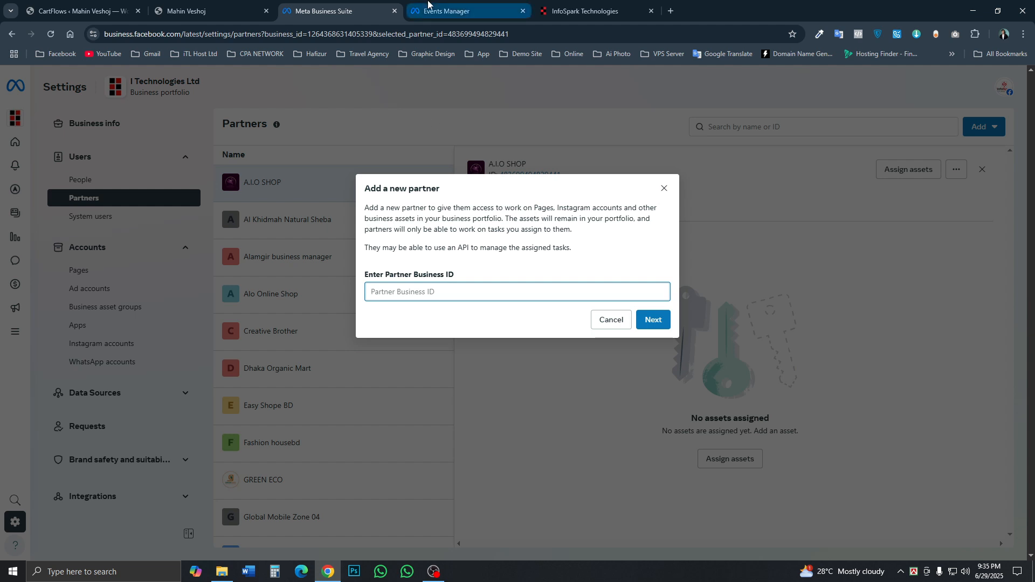
pyautogui.hotkey('ctrl', 'shift', 'Tab')
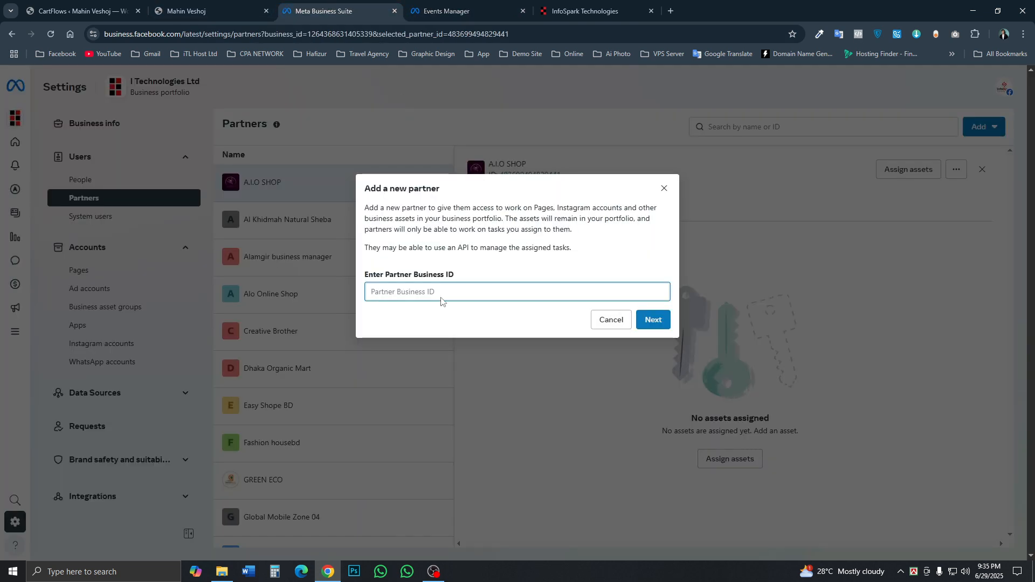